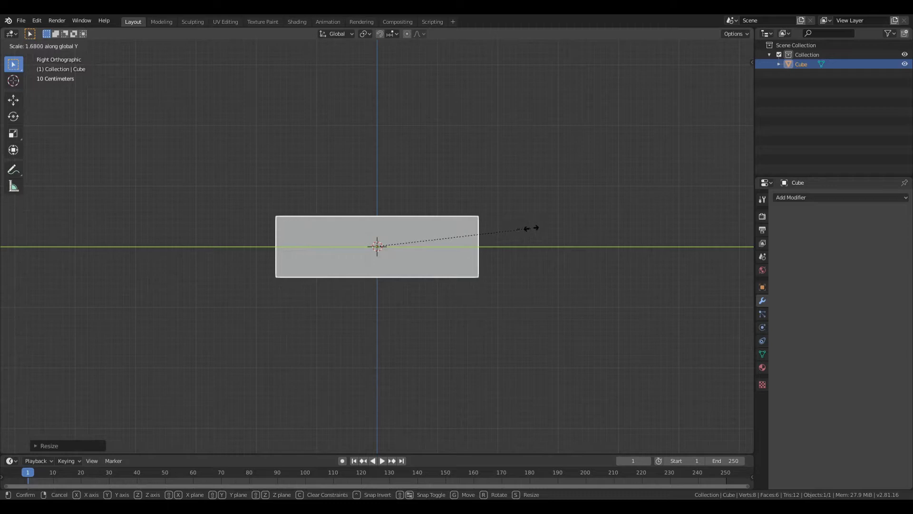
# - Stretch the cube along the Y axis into a long block
pyautogui.click(532, 228)
pyautogui.press('s')
pyautogui.press('y')
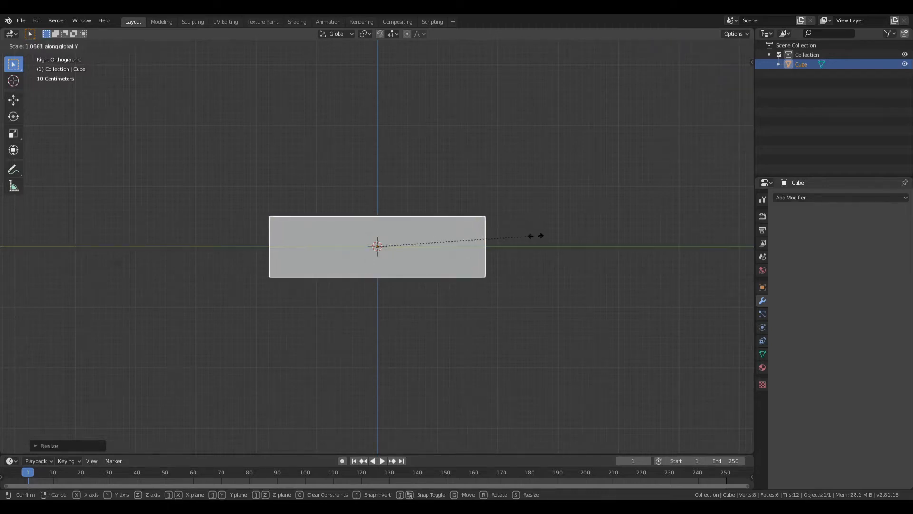
pyautogui.click(535, 236)
# - Scale the block down slightly along Z and X to refine the seat's proportions
pyautogui.moveTo(540, 238); pyautogui.dragTo(482, 260, button='middle')
pyautogui.press('s')
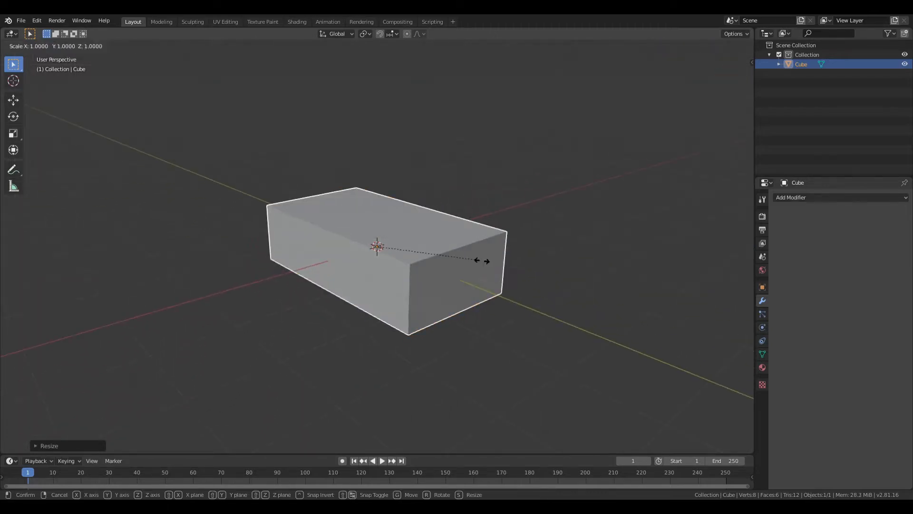
pyautogui.press('z')
pyautogui.click(470, 257)
pyautogui.press('s')
pyautogui.press('x')
pyautogui.click(462, 254)
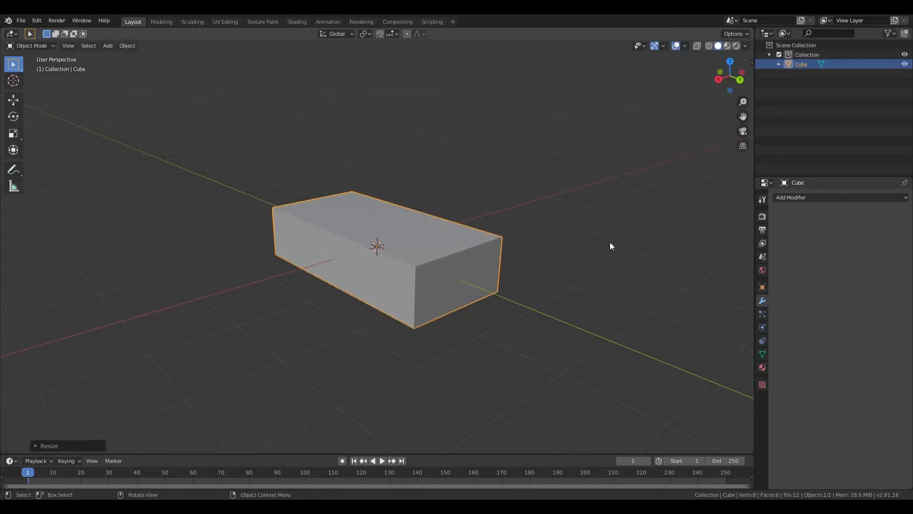
# - Add a Subdivision Surface modifier to the seat block and switch it to Edit Mode
pyautogui.click(820, 198)
pyautogui.click(742, 350)
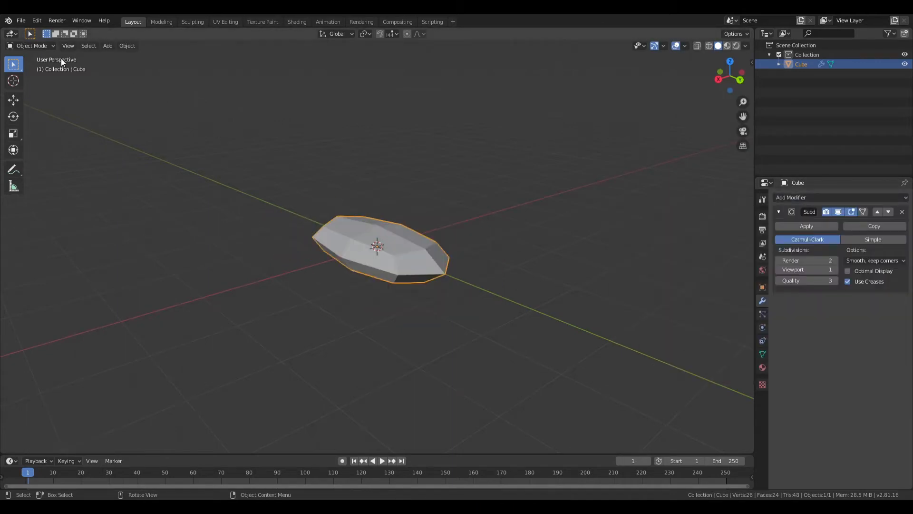
pyautogui.click(31, 46)
pyautogui.click(29, 66)
# - Add edge loops near the seat block's outer edges to tighten its rounded shape, and return to Object Mode
pyautogui.click(718, 79)
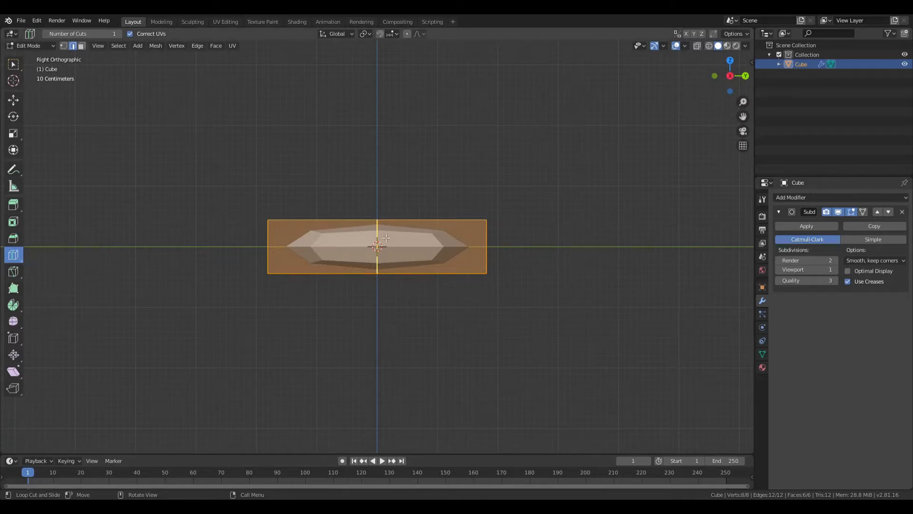
pyautogui.moveTo(386, 238); pyautogui.dragTo(474, 282)
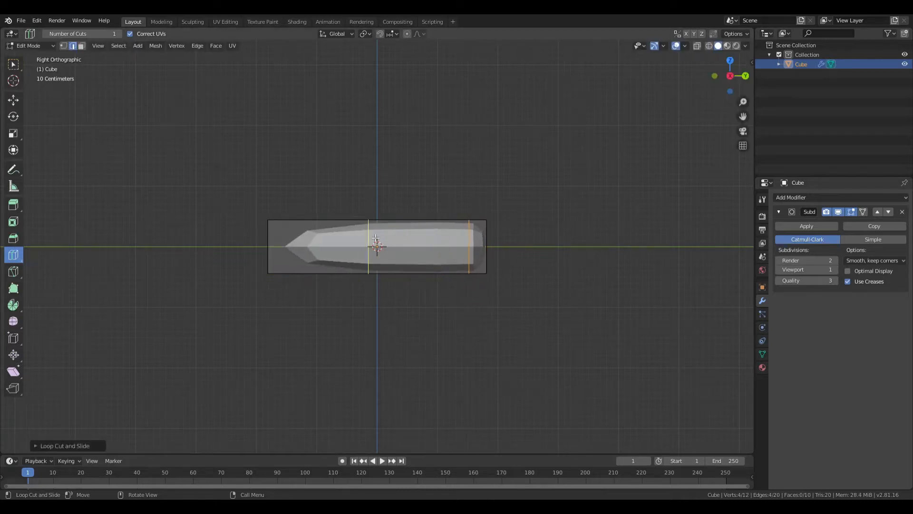
pyautogui.moveTo(376, 238); pyautogui.dragTo(287, 263)
pyautogui.moveTo(287, 262); pyautogui.dragTo(304, 236, button='middle')
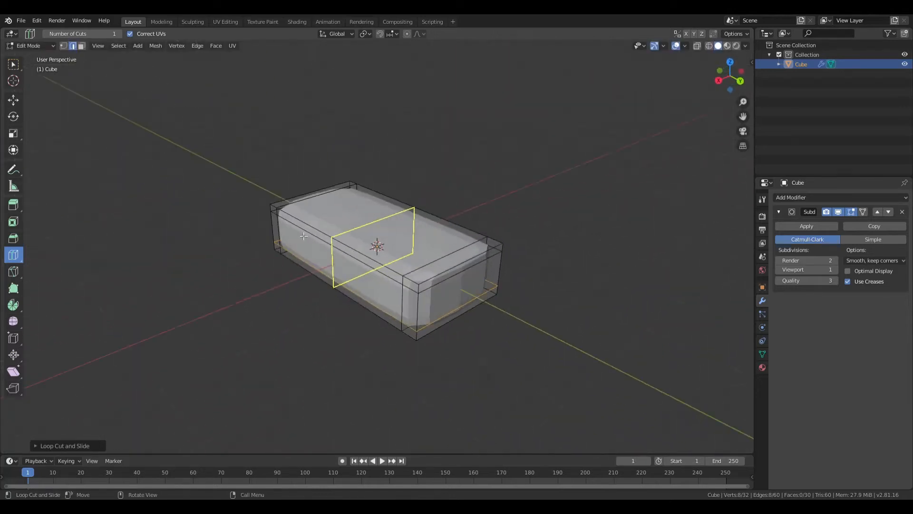
pyautogui.click(29, 45)
pyautogui.click(34, 57)
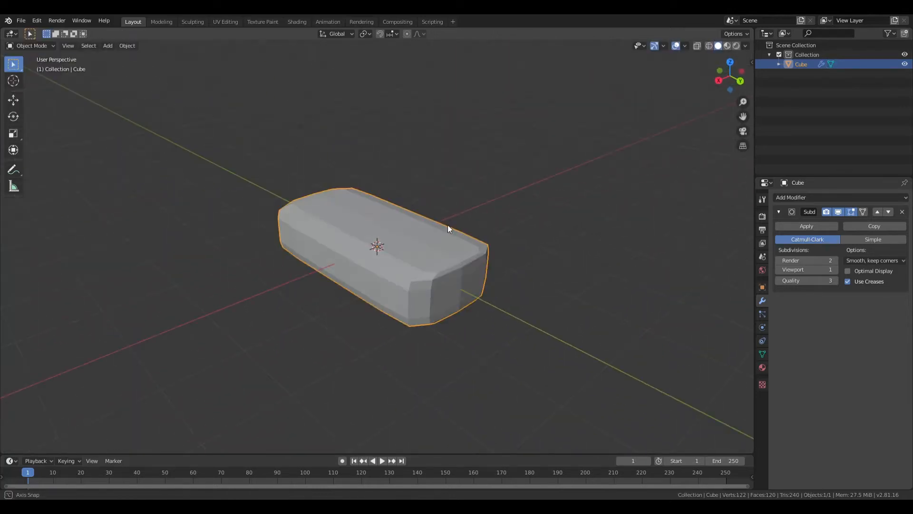
# - Set the seat's subdivision to Render 3, Viewport 2 and Quality 4, and apply the modifier
pyautogui.moveTo(447, 225); pyautogui.dragTo(454, 246, button='middle')
pyautogui.click(837, 270)
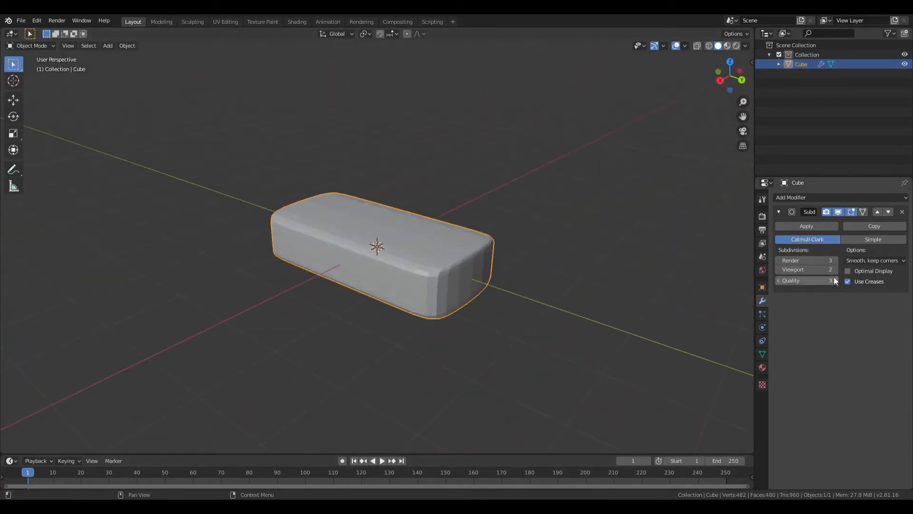
pyautogui.click(778, 269)
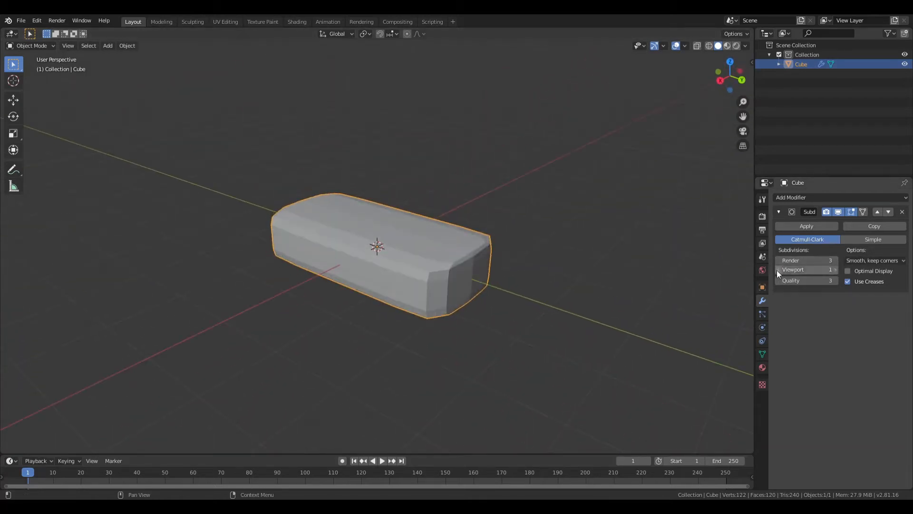
pyautogui.click(832, 280)
pyautogui.click(833, 270)
pyautogui.moveTo(532, 228); pyautogui.dragTo(496, 265, button='middle')
pyautogui.click(805, 225)
# - Add a new cube mesh and scale it down uniformly to about armrest size
pyautogui.hotkey('shift', 'a')
pyautogui.moveTo(458, 289)
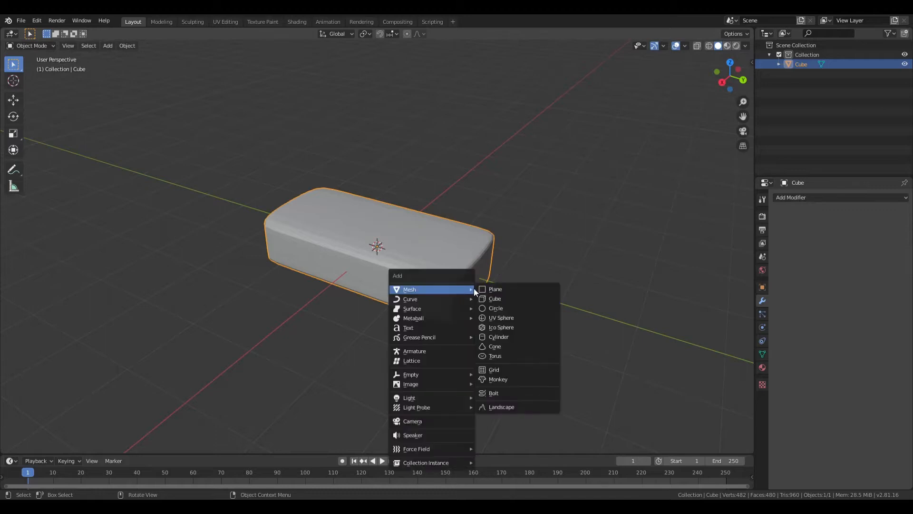
pyautogui.click(500, 299)
pyautogui.moveTo(495, 298); pyautogui.dragTo(535, 316, button='middle')
pyautogui.press('s')
pyautogui.click(482, 285)
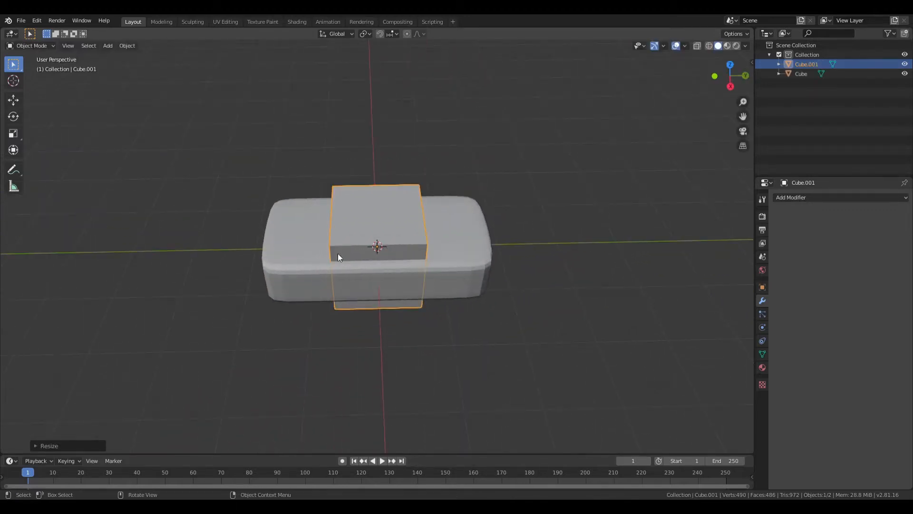
# - Move the new cube to the seat's positive Y end and narrow it along Y to about half its thickness
pyautogui.moveTo(413, 246); pyautogui.dragTo(527, 265)
pyautogui.moveTo(526, 265); pyautogui.dragTo(530, 214, button='middle')
pyautogui.click(730, 79)
pyautogui.press('s')
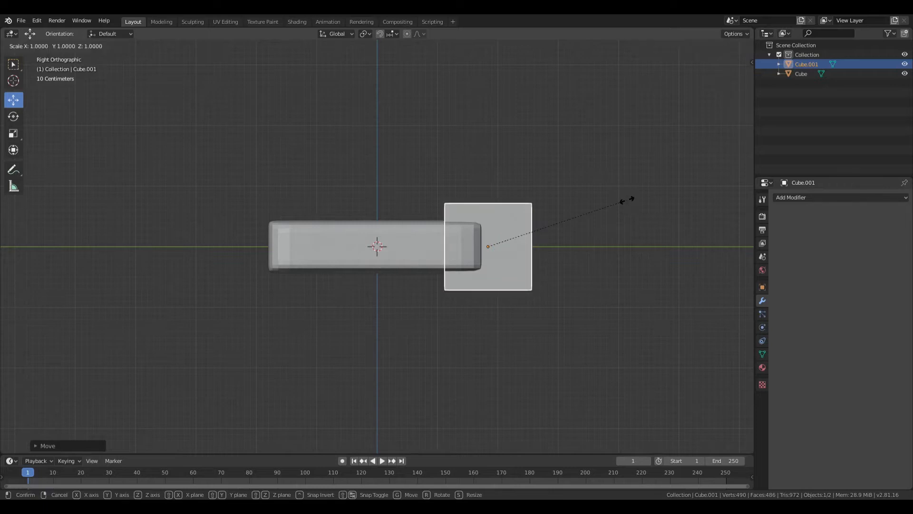
pyautogui.press('y')
pyautogui.click(563, 215)
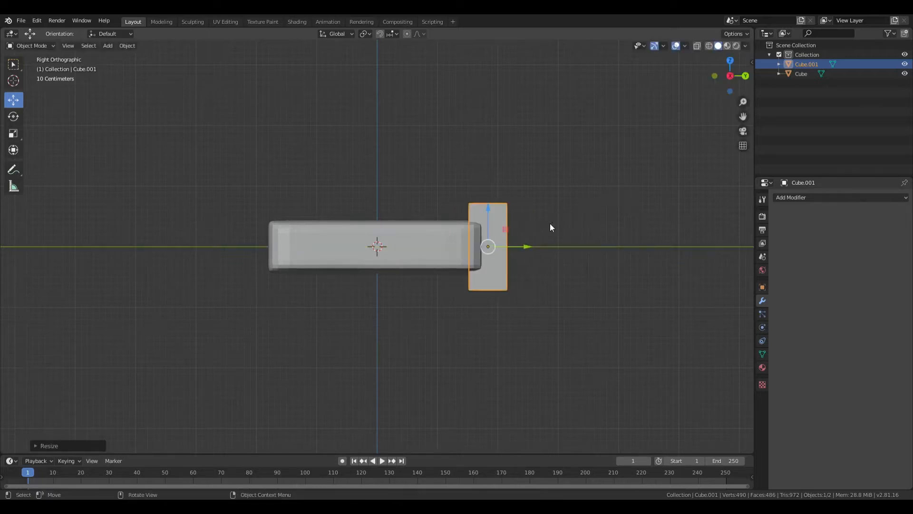
# - Place the armrest block flush against the seat's end and raise it until its base lines up with the seat's base
pyautogui.moveTo(528, 246)
pyautogui.mouseDown()
pyautogui.moveTo(543, 247)
pyautogui.moveTo(534, 244)
pyautogui.mouseUp()
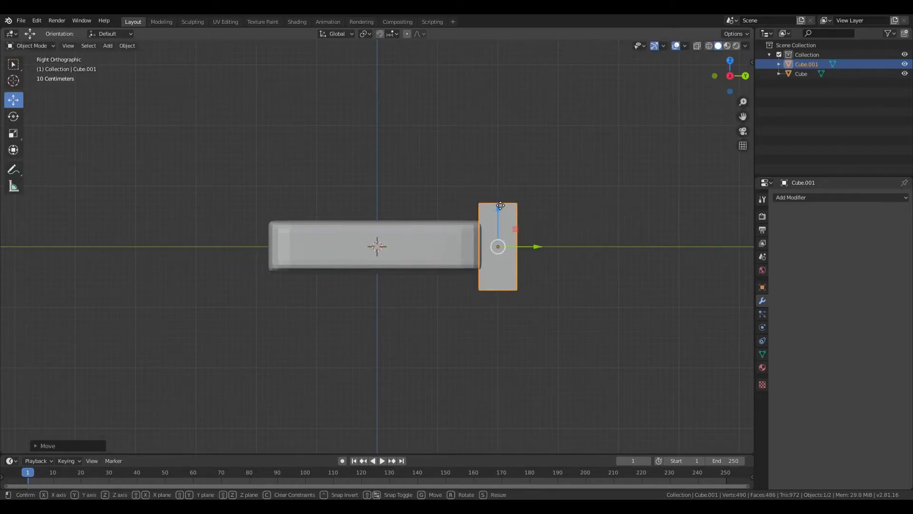
pyautogui.moveTo(498, 206); pyautogui.dragTo(499, 185)
pyautogui.moveTo(498, 186)
pyautogui.mouseDown(button='middle')
pyautogui.moveTo(548, 214)
pyautogui.moveTo(597, 263)
pyautogui.moveTo(624, 233)
pyautogui.moveTo(506, 214)
pyautogui.moveTo(521, 200)
pyautogui.moveTo(492, 192)
pyautogui.mouseUp(button='middle')
pyautogui.click(728, 74)
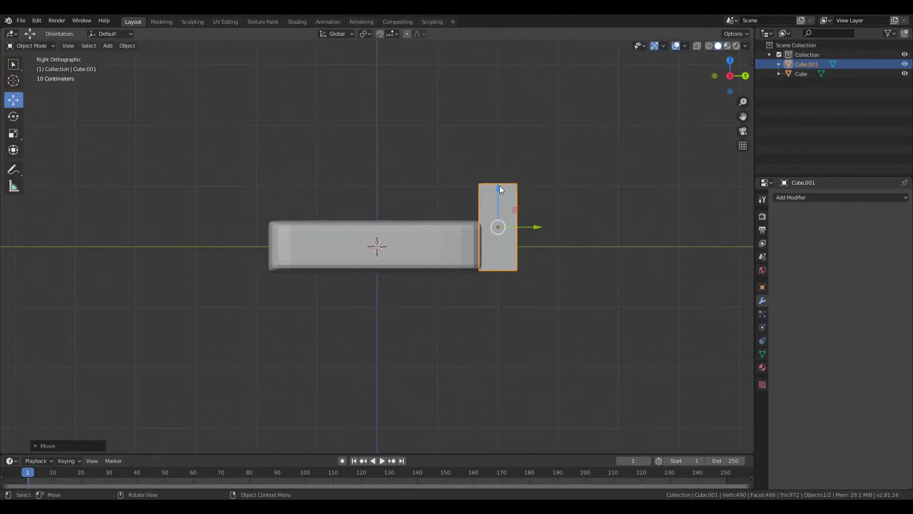
pyautogui.moveTo(499, 185); pyautogui.dragTo(504, 188)
pyautogui.moveTo(541, 227); pyautogui.dragTo(544, 231)
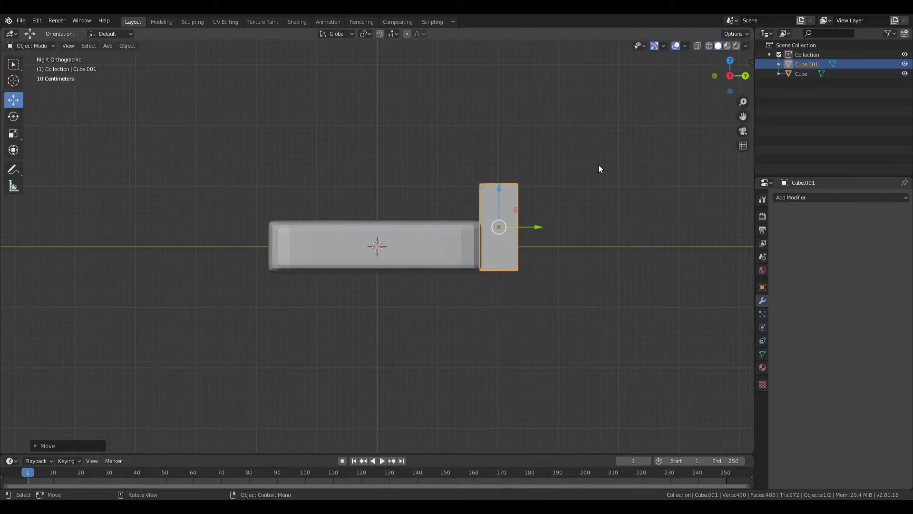
pyautogui.moveTo(599, 167); pyautogui.dragTo(554, 253, button='middle')
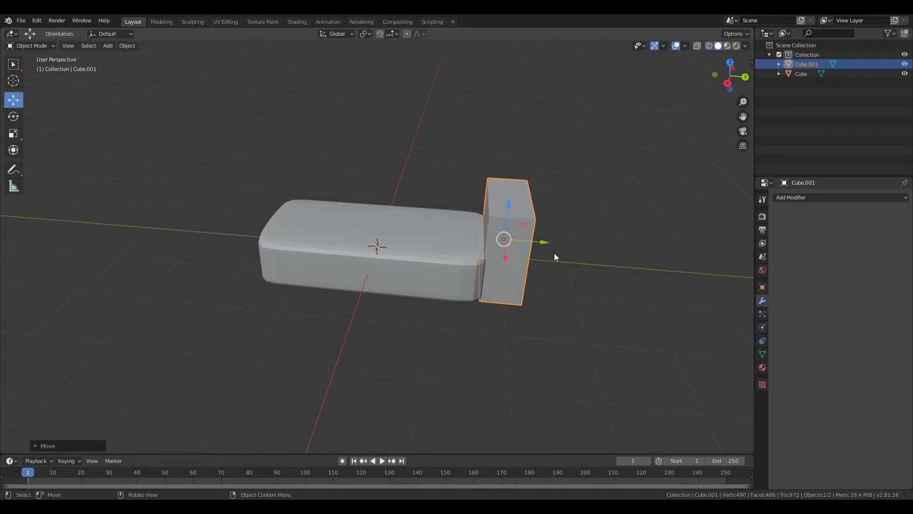
# - Add a Subdivision Surface modifier to the armrest block and enter Edit Mode
pyautogui.click(792, 198)
pyautogui.click(732, 356)
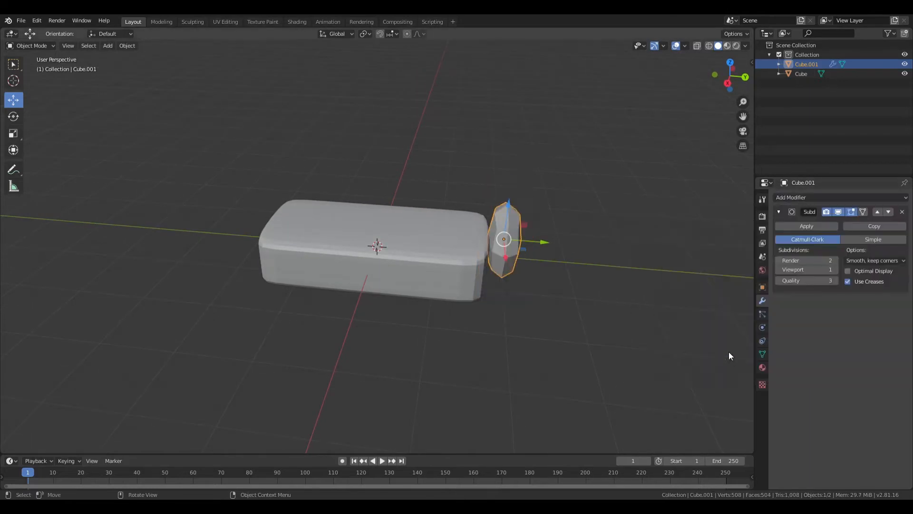
pyautogui.moveTo(728, 352); pyautogui.dragTo(447, 207, button='middle')
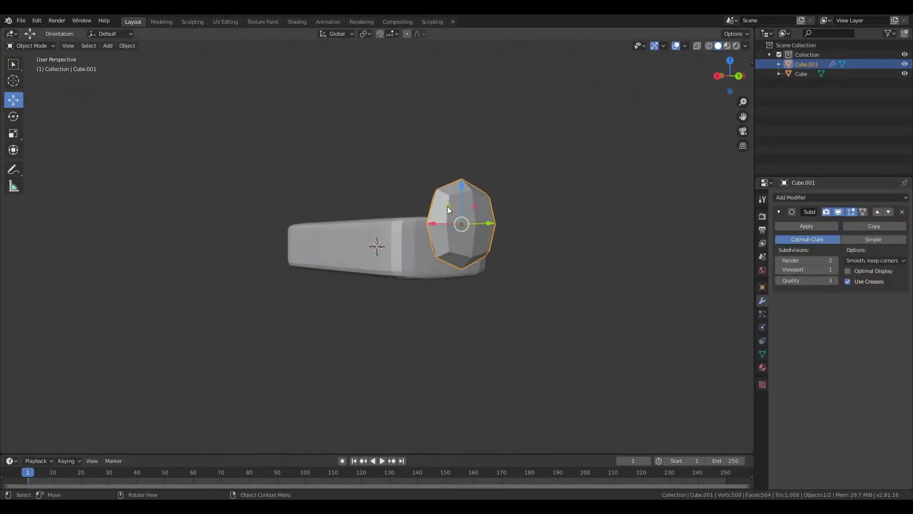
pyautogui.click(32, 45)
pyautogui.click(33, 65)
# - Add edge loops near the armrest's outer edges to square off its shape, and return to Object Mode
pyautogui.moveTo(414, 272); pyautogui.dragTo(455, 249)
pyautogui.moveTo(467, 185); pyautogui.dragTo(497, 195)
pyautogui.moveTo(496, 195); pyautogui.dragTo(594, 239, button='middle')
pyautogui.click(18, 47)
pyautogui.click(31, 55)
pyautogui.moveTo(508, 242); pyautogui.dragTo(495, 300, button='middle')
pyautogui.click(651, 298)
pyautogui.moveTo(652, 298); pyautogui.dragTo(521, 265, button='middle')
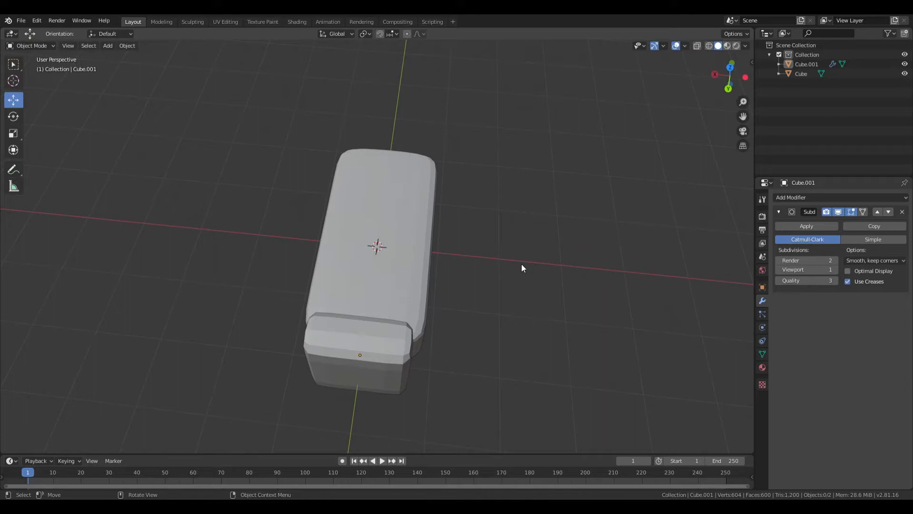
# - Widen the armrest along X to match the seat's width
pyautogui.click(730, 62)
pyautogui.click(391, 226)
pyautogui.scroll(5, 391, 226)
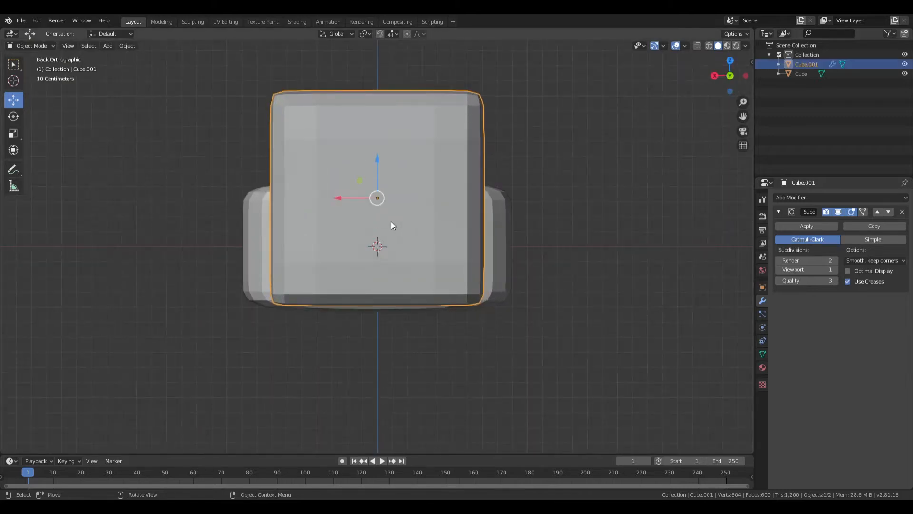
pyautogui.press('s')
pyautogui.press('x')
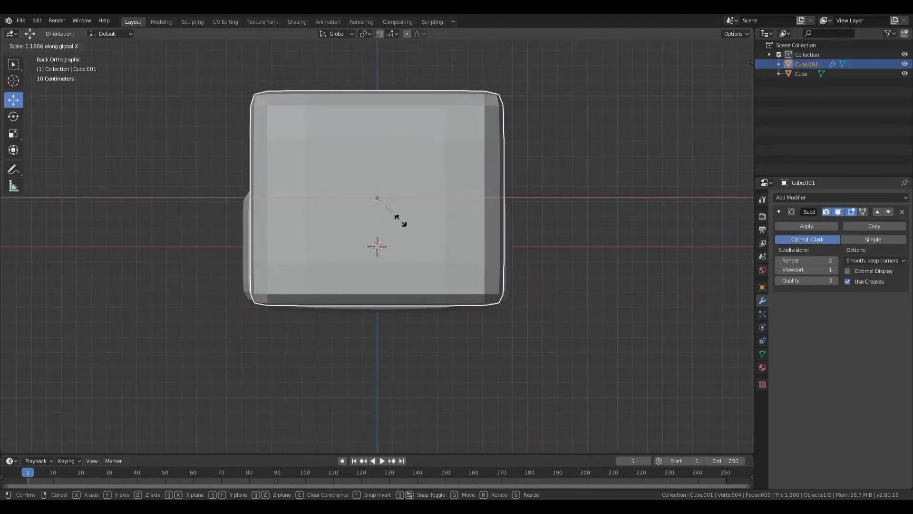
pyautogui.click(408, 236)
pyautogui.moveTo(408, 236); pyautogui.dragTo(598, 316, button='middle')
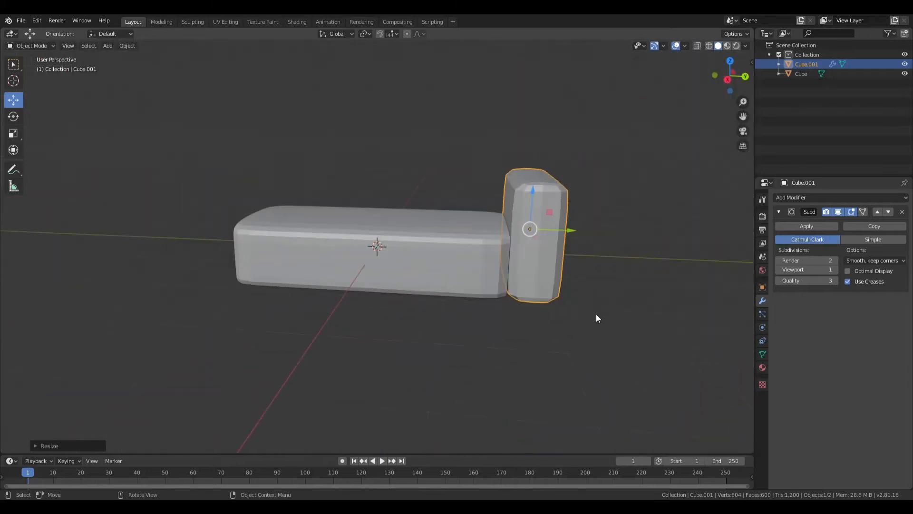
pyautogui.click(598, 352)
pyautogui.moveTo(597, 352); pyautogui.dragTo(591, 293, button='middle')
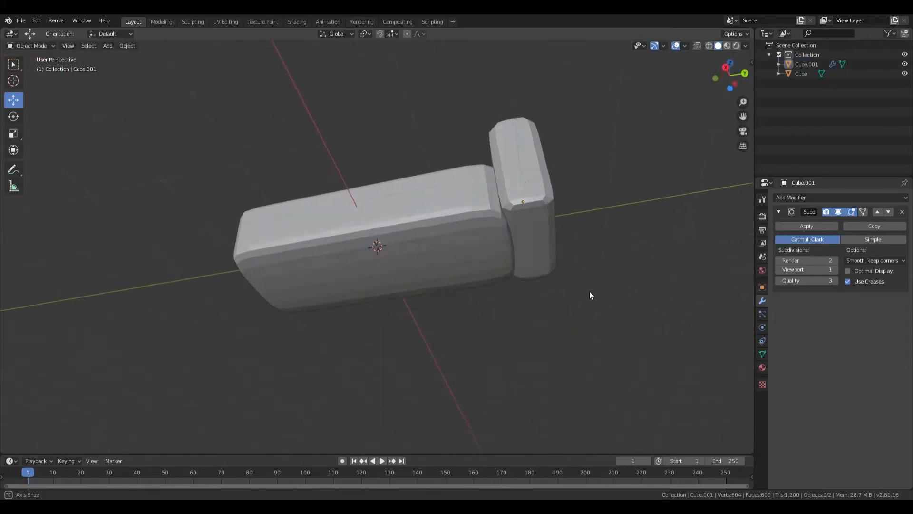
# - Duplicate the armrest and move the copy about 3.99 m along negative Y to the seat's opposite end
pyautogui.click(527, 185)
pyautogui.moveTo(527, 182); pyautogui.dragTo(631, 189, button='middle')
pyautogui.click(730, 69)
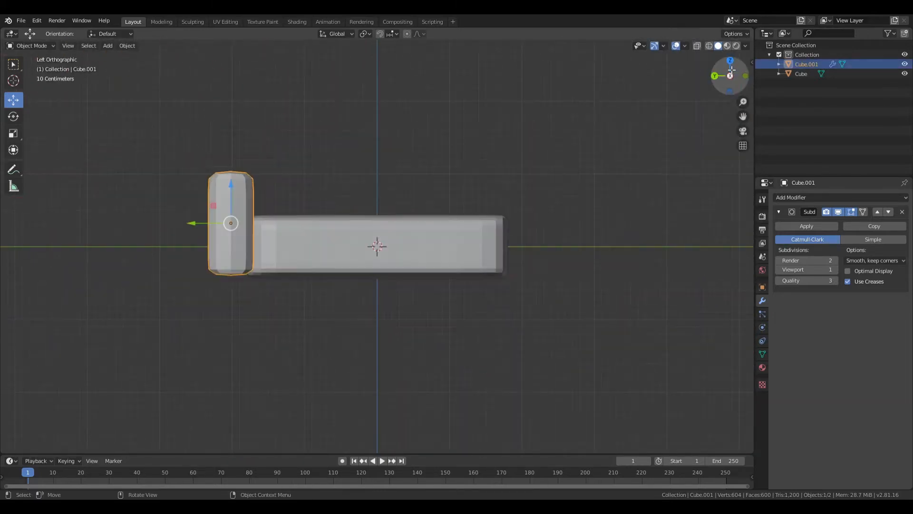
pyautogui.click(730, 60)
pyautogui.hotkey('ctrl', 'c')
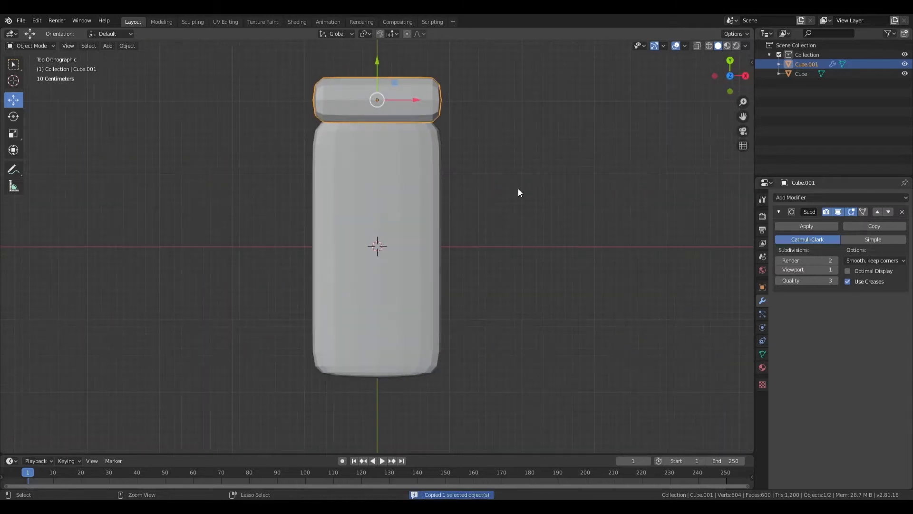
pyautogui.hotkey('ctrl', 'v')
pyautogui.press('g')
pyautogui.press('y')
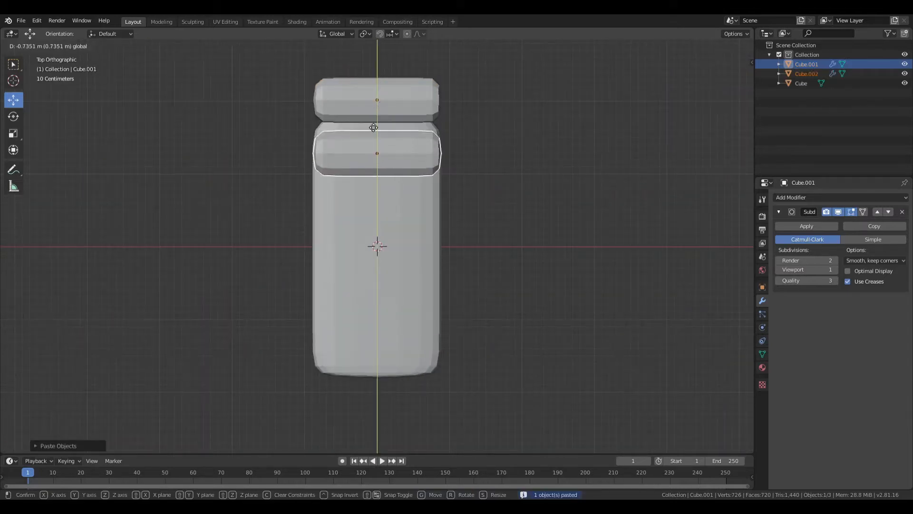
pyautogui.click(377, 354)
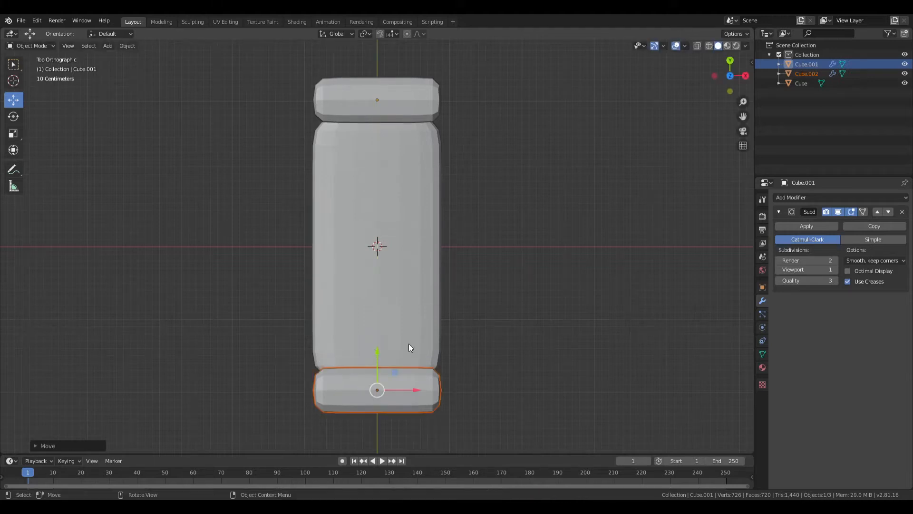
# - Duplicate the seat block in place as the base for the backrest
pyautogui.moveTo(409, 347); pyautogui.dragTo(369, 247, button='middle')
pyautogui.click(369, 247)
pyautogui.moveTo(432, 255); pyautogui.dragTo(493, 249, button='middle')
pyautogui.hotkey('ctrl', 'c')
pyautogui.hotkey('ctrl', 'v')
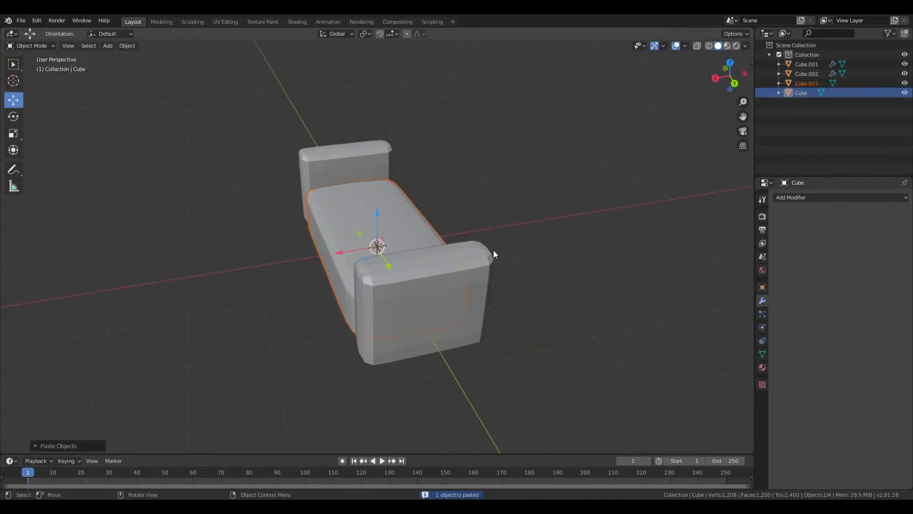
# - Rotate the duplicated seat block upright with a slight backward tilt and move it to the seat's rear edge
pyautogui.click(19, 116)
pyautogui.moveTo(358, 228); pyautogui.dragTo(432, 245)
pyautogui.moveTo(433, 246); pyautogui.dragTo(455, 199, button='middle')
pyautogui.moveTo(441, 211); pyautogui.dragTo(438, 187)
pyautogui.moveTo(438, 187); pyautogui.dragTo(390, 280, button='middle')
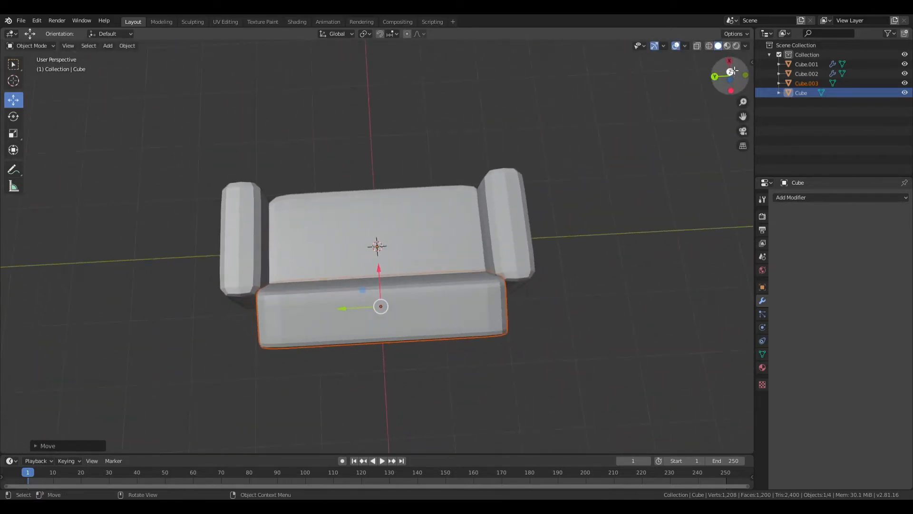
# - Adjust the placement of the sofa parts so the backrest and armrests meet the seat
pyautogui.click(731, 71)
pyautogui.moveTo(402, 238); pyautogui.dragTo(442, 119, button='middle')
pyautogui.click(550, 140)
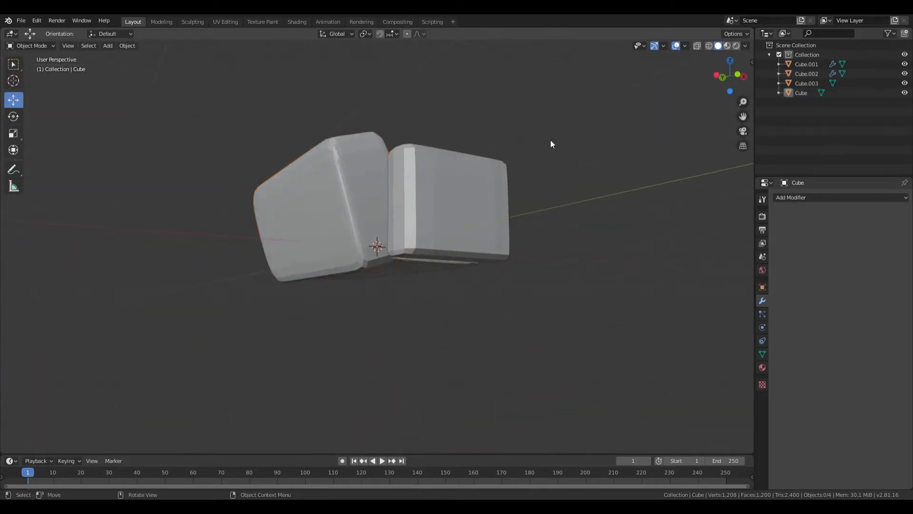
pyautogui.moveTo(549, 140); pyautogui.dragTo(586, 136, button='middle')
pyautogui.click(375, 154)
pyautogui.moveTo(358, 171); pyautogui.dragTo(369, 165)
pyautogui.moveTo(538, 156); pyautogui.dragTo(573, 160, button='middle')
pyautogui.click(624, 142)
pyautogui.scroll(2, 515, 229)
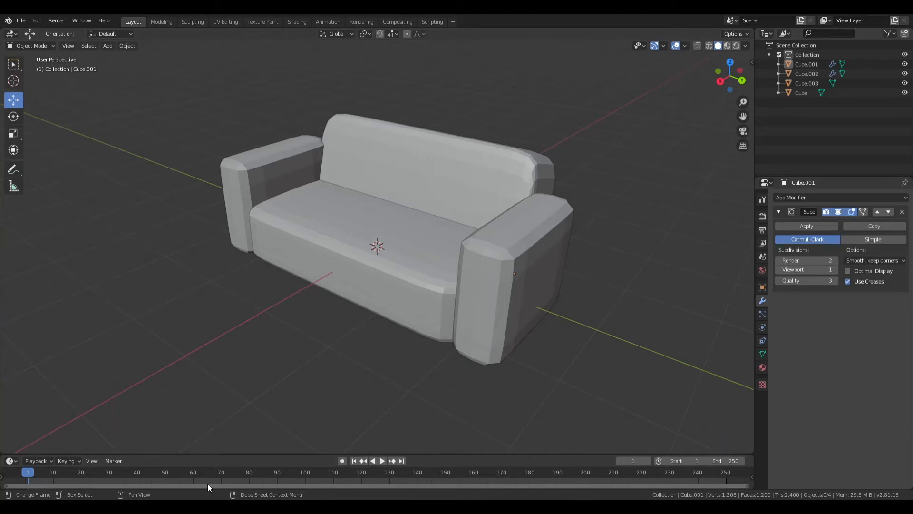
# - Select the backrest and scale it down along X to make it thinner
pyautogui.moveTo(517, 277); pyautogui.dragTo(452, 249, button='middle')
pyautogui.click(452, 247)
pyautogui.moveTo(481, 190); pyautogui.dragTo(489, 209, button='middle')
pyautogui.press('s')
pyautogui.press('x')
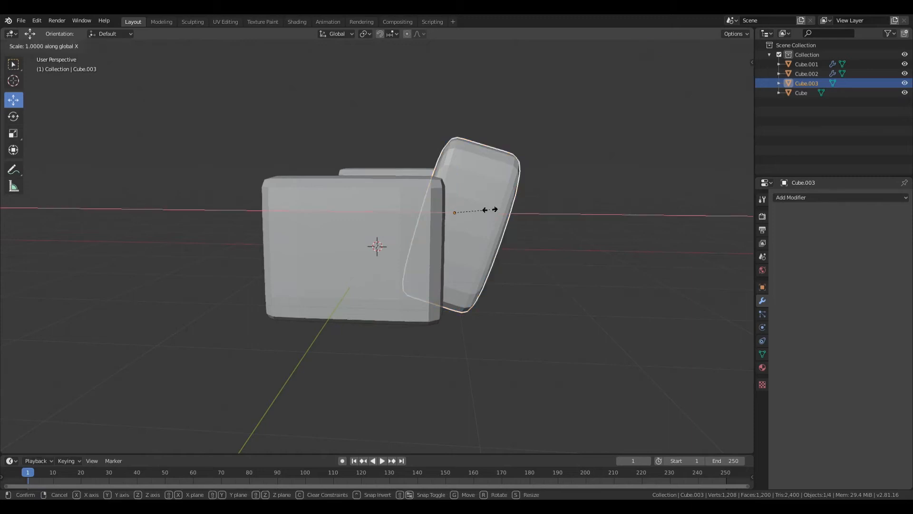
pyautogui.click(479, 209)
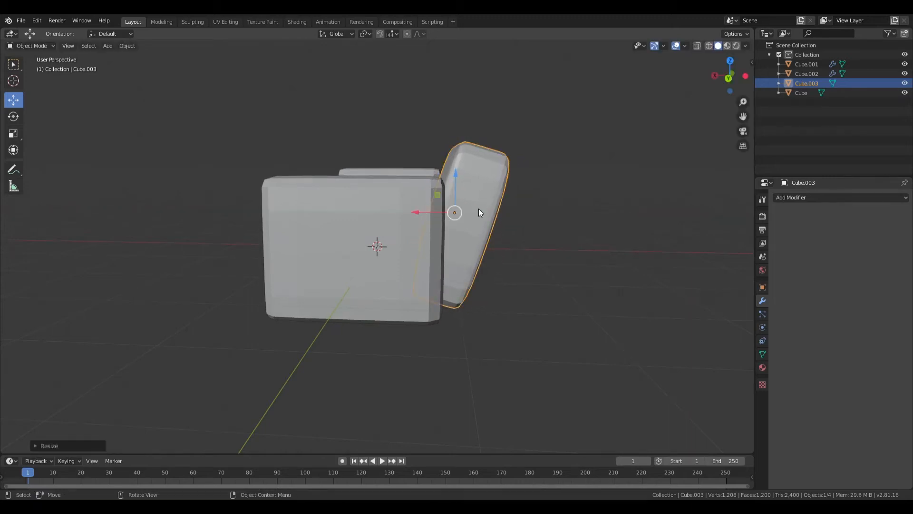
# - Reposition the thinned backrest so it rests against the seat's rear edge between the armrests
pyautogui.moveTo(478, 208); pyautogui.dragTo(515, 314, button='middle')
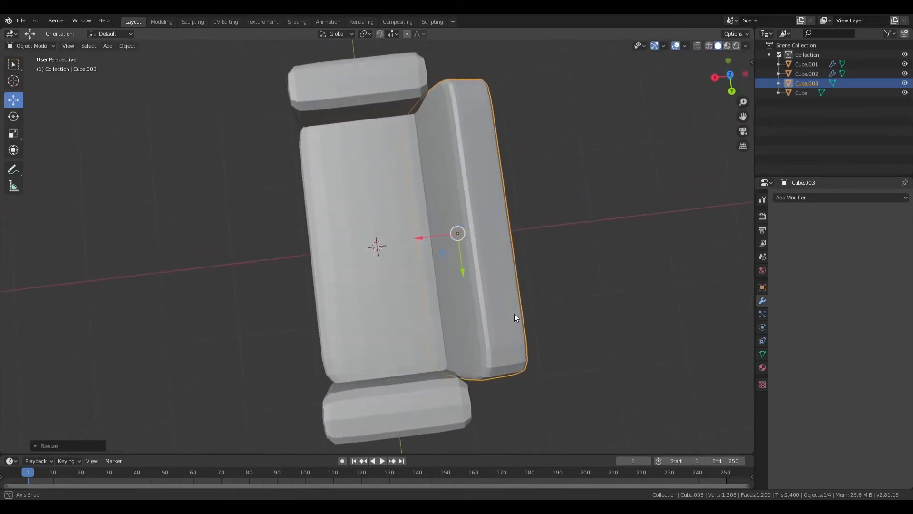
pyautogui.press('g')
pyautogui.click(420, 245)
pyautogui.moveTo(420, 244); pyautogui.dragTo(551, 189, button='middle')
pyautogui.press('g')
pyautogui.click(466, 170)
pyautogui.click(595, 173)
# - Apply smooth shading to the armrest on the +Y side and to the backrest
pyautogui.click(528, 220)
pyautogui.rightClick(528, 221)
pyautogui.click(528, 220)
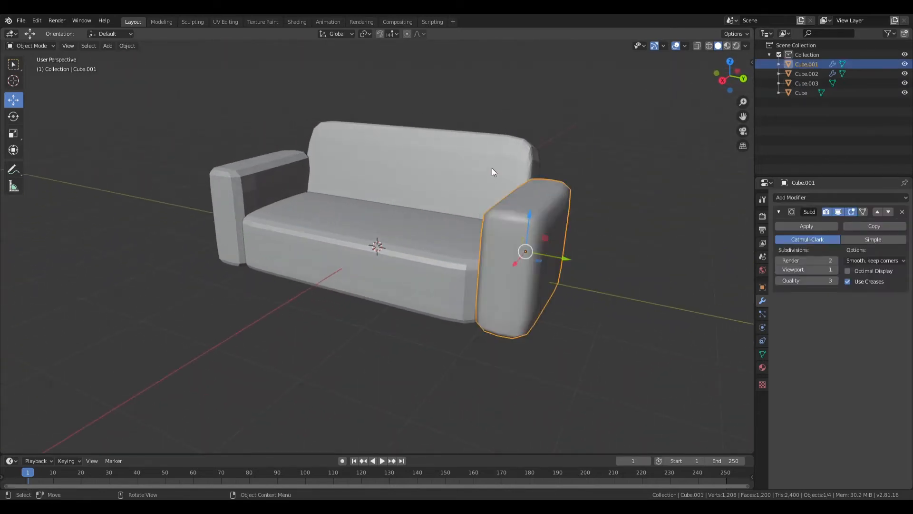
pyautogui.click(492, 169)
pyautogui.rightClick(492, 169)
pyautogui.click(492, 168)
# - Apply smooth shading to the seat and to the armrest on the -Y side, leaving nothing selected
pyautogui.click(409, 252)
pyautogui.rightClick(409, 252)
pyautogui.click(409, 252)
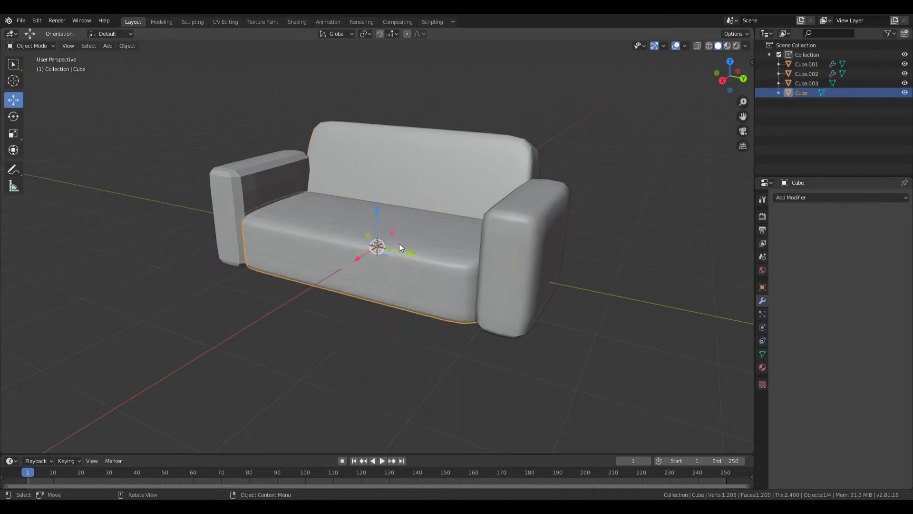
pyautogui.click(287, 180)
pyautogui.rightClick(287, 181)
pyautogui.click(287, 180)
pyautogui.click(422, 365)
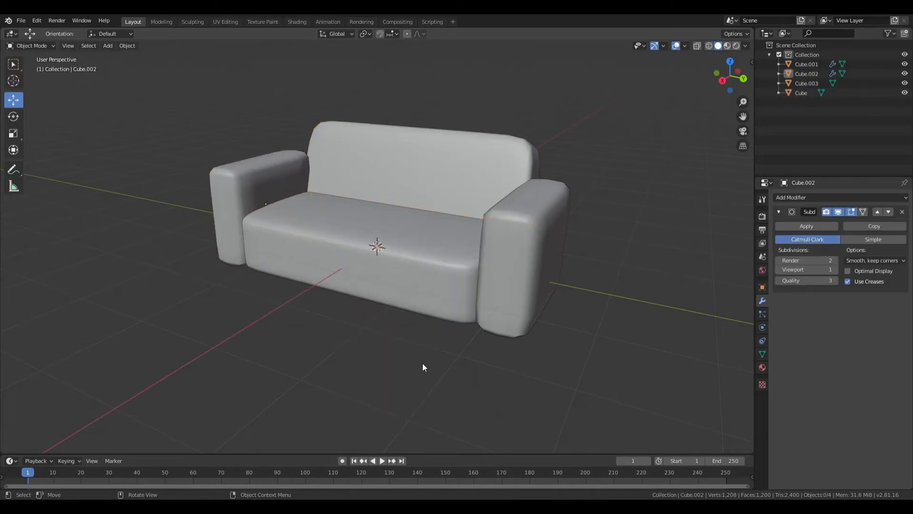
# - Add a new Shading workspace from the General workspace presets
pyautogui.moveTo(422, 364)
pyautogui.mouseDown(button='middle')
pyautogui.moveTo(364, 335)
pyautogui.moveTo(297, 322)
pyautogui.moveTo(336, 249)
pyautogui.moveTo(459, 326)
pyautogui.moveTo(398, 355)
pyautogui.mouseUp(button='middle')
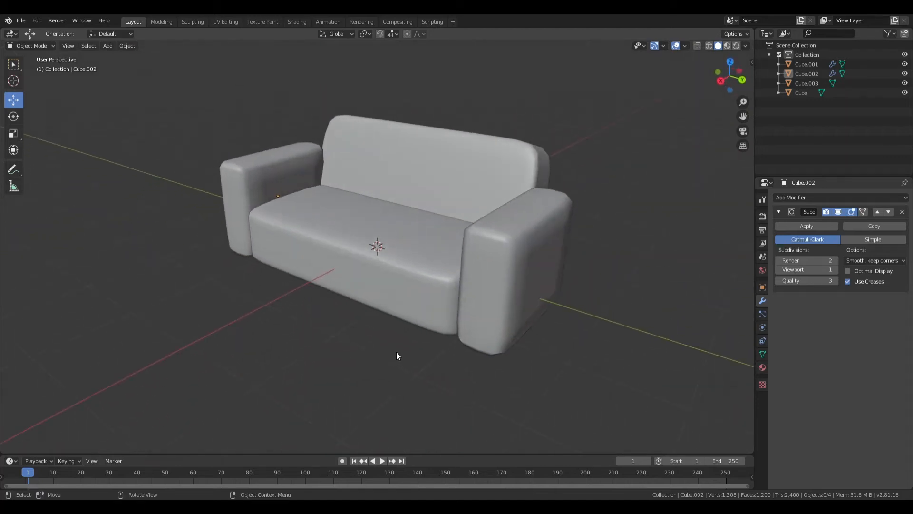
pyautogui.click(453, 22)
pyautogui.moveTo(450, 38)
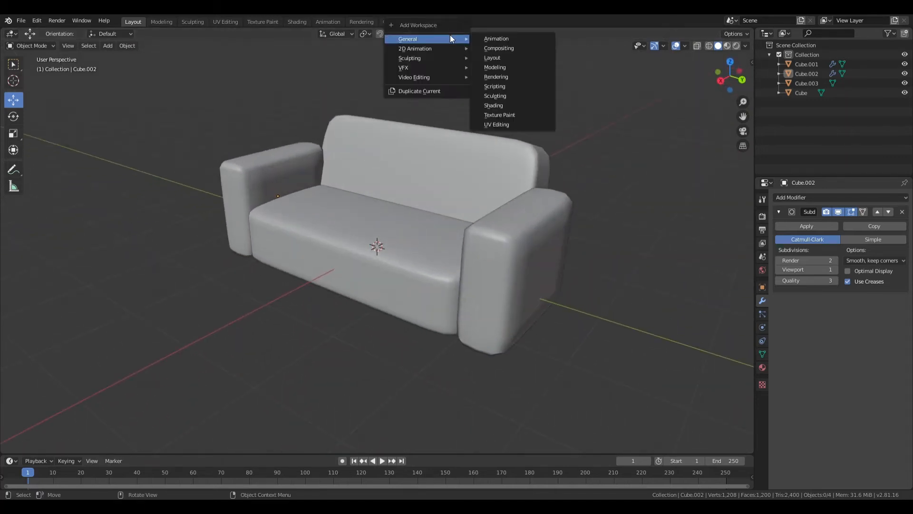
pyautogui.click(501, 108)
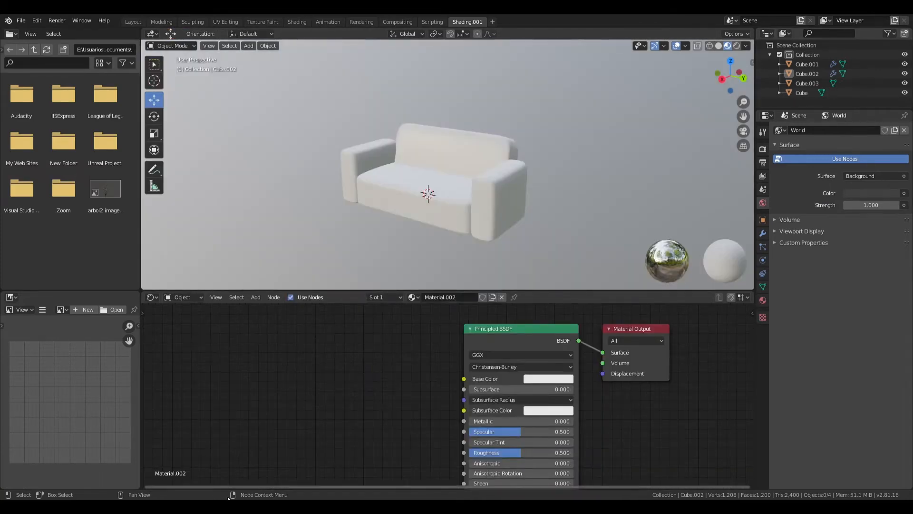
# - Add an Image Texture node with blue.jpg and connect its Color output to the Principled BSDF's Base Color
pyautogui.click(313, 379)
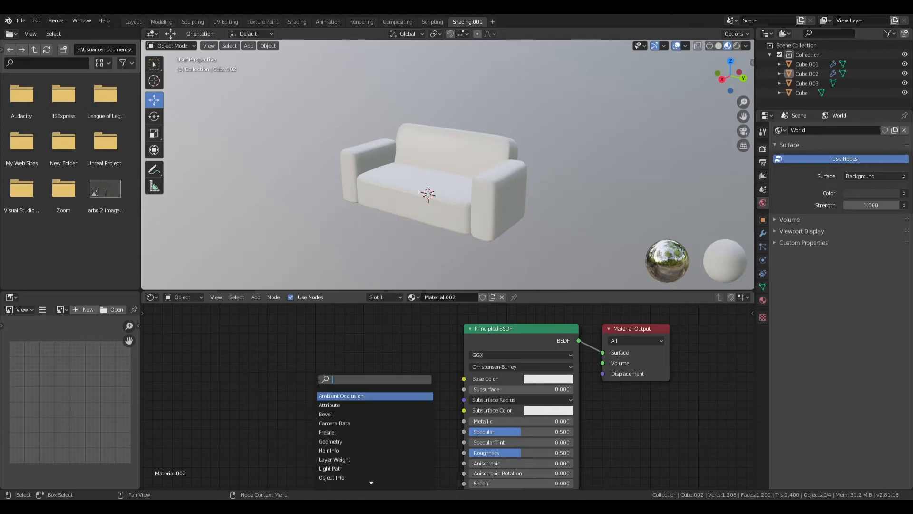
pyautogui.write('ima')
pyautogui.click(341, 396)
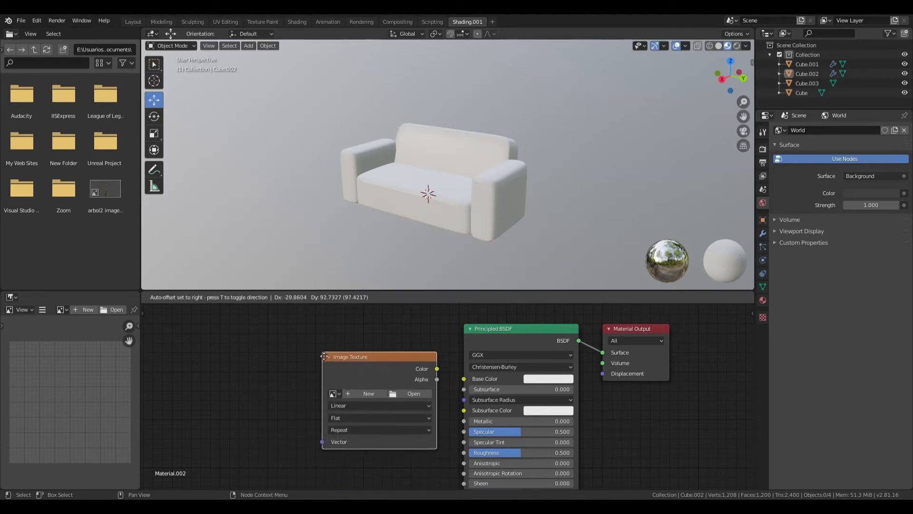
pyautogui.click(408, 392)
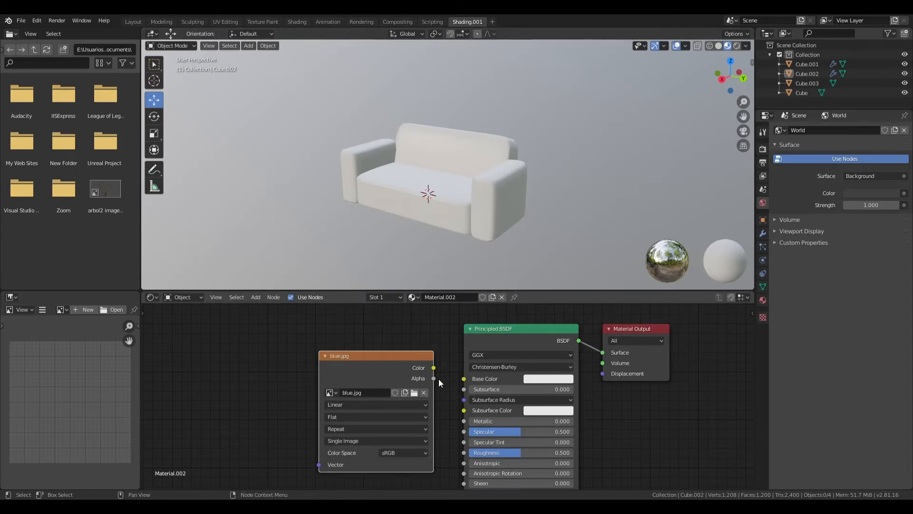
pyautogui.moveTo(457, 382); pyautogui.dragTo(459, 374)
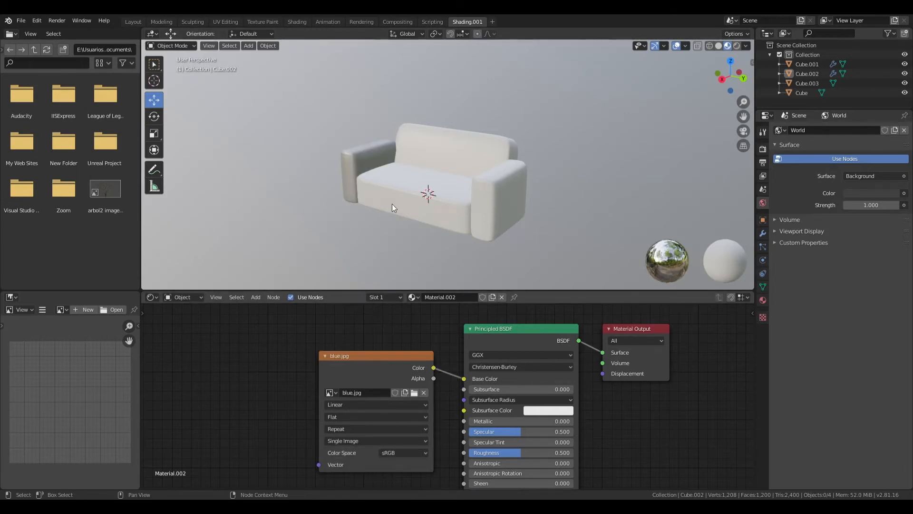
# - Select the blue armrest and add Texture Coordinate and Mapping nodes in front of the blue.jpg texture
pyautogui.moveTo(383, 186); pyautogui.dragTo(459, 189, button='middle')
pyautogui.scroll(5, 459, 189)
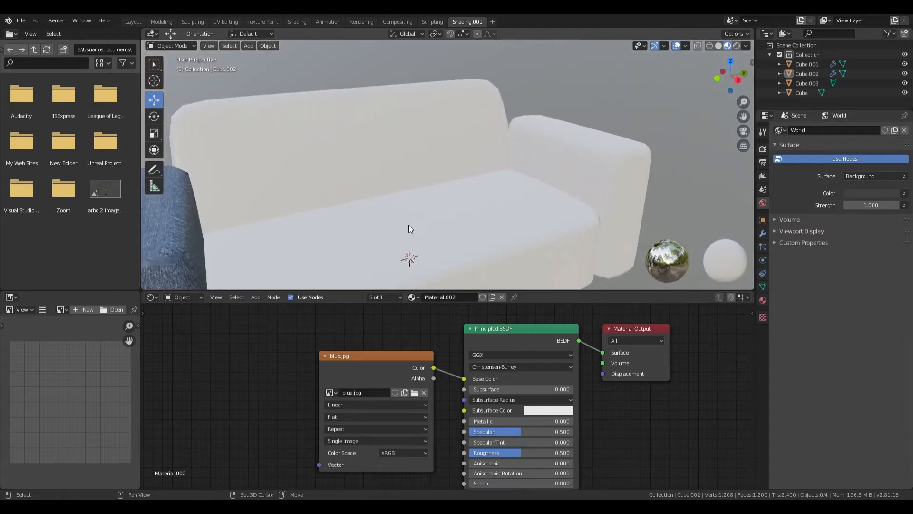
pyautogui.moveTo(409, 224); pyautogui.dragTo(560, 175, button='middle')
pyautogui.scroll(2, 428, 179)
pyautogui.click(427, 178)
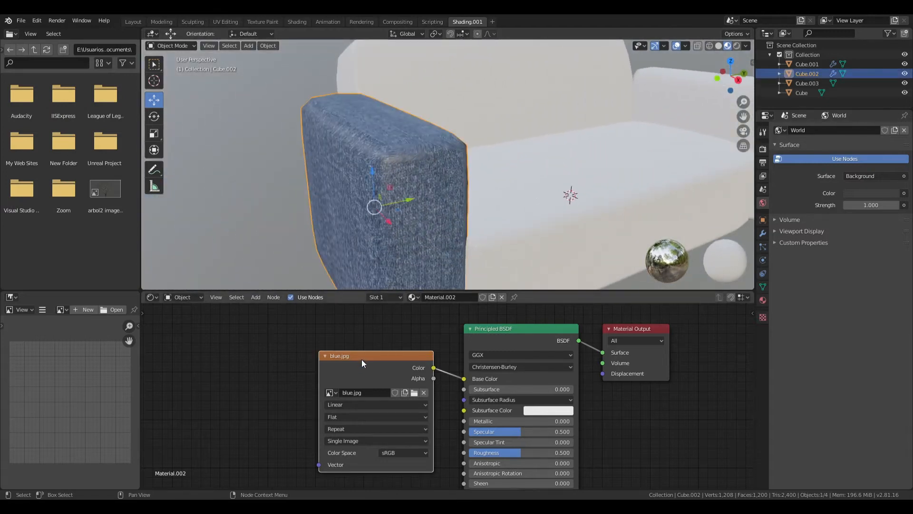
pyautogui.hotkey('ctrl', 't')
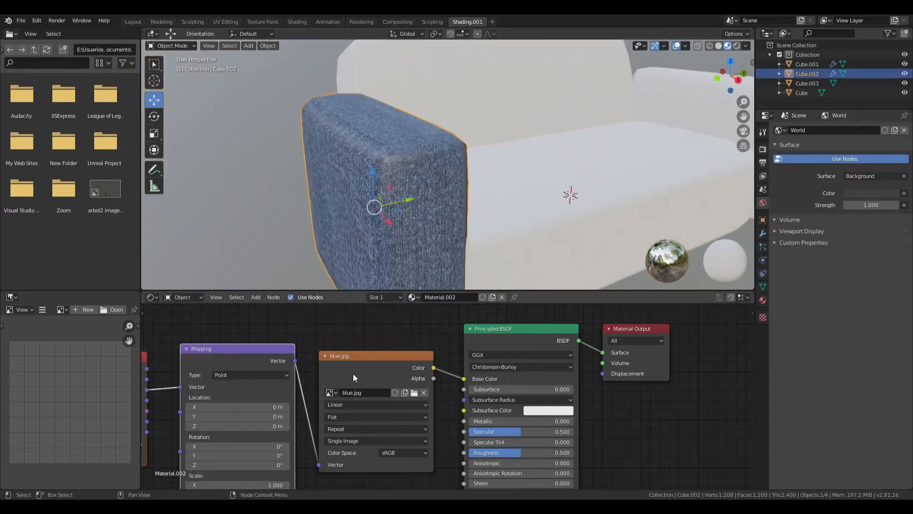
# - Set the Mapping node's X and Y scale to 4 for a finer fabric texture
pyautogui.moveTo(353, 373); pyautogui.dragTo(422, 337, button='middle')
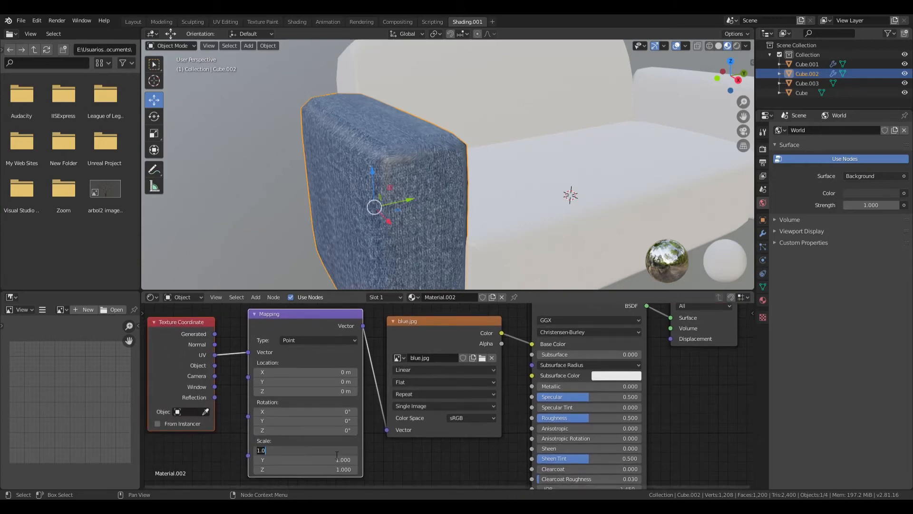
pyautogui.write('4')
pyautogui.press('Return')
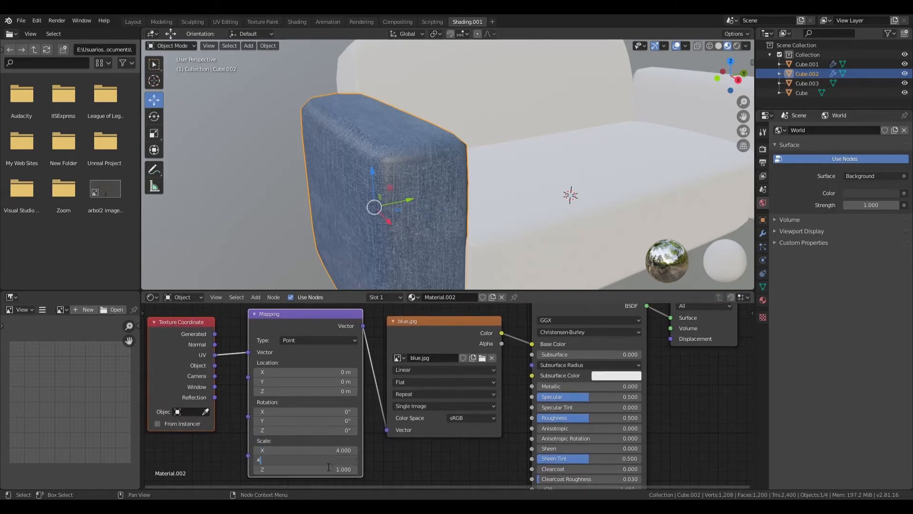
pyautogui.press('Return')
pyautogui.scroll(3, 466, 258)
pyautogui.scroll(-2, 464, 253)
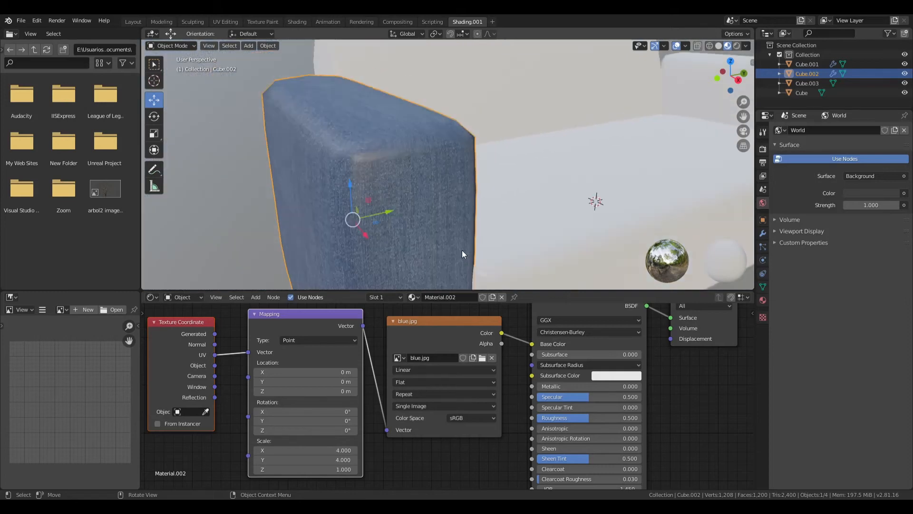
# - Set the fabric material's Specular to 0.218 and its Roughness to 0.795
pyautogui.moveTo(464, 253); pyautogui.dragTo(516, 324, button='middle')
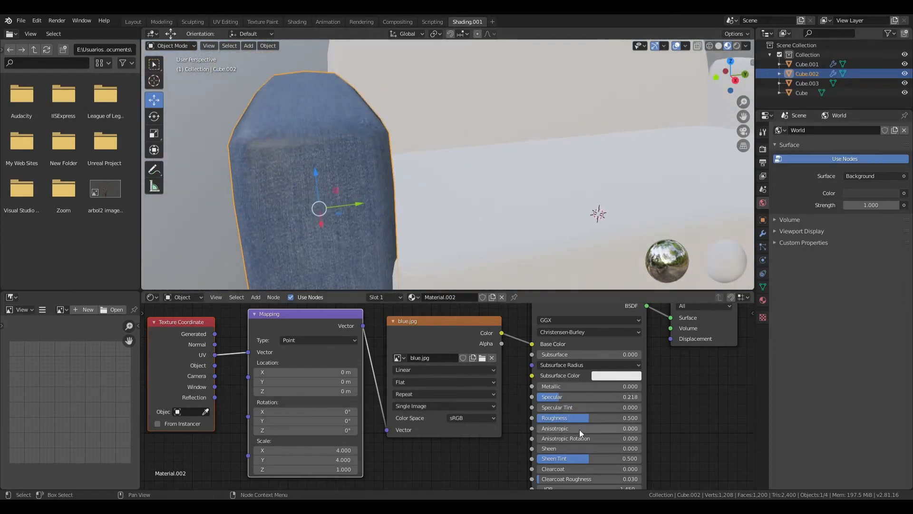
pyautogui.moveTo(623, 418); pyautogui.dragTo(620, 418)
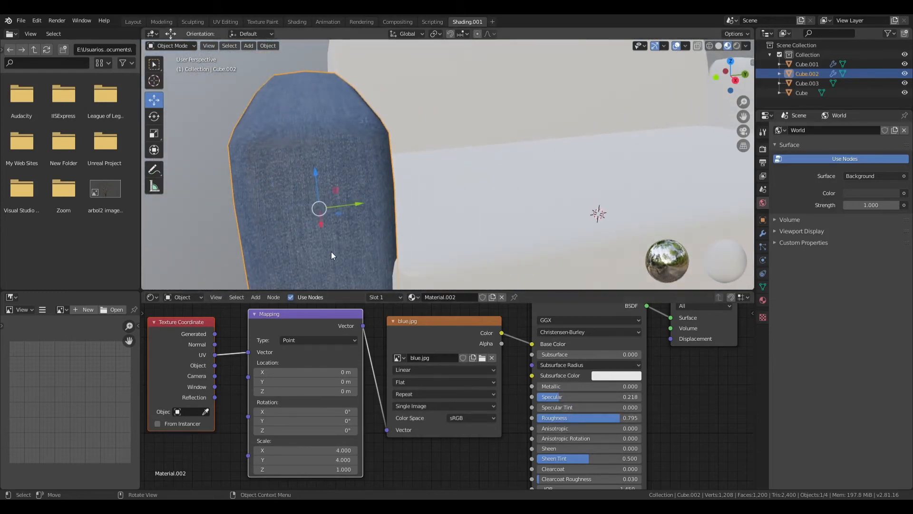
# - Adjust the placement of the blue armrest beside the seat
pyautogui.click(210, 190)
pyautogui.moveTo(259, 203); pyautogui.dragTo(315, 221, button='middle')
pyautogui.scroll(-5, 343, 219)
pyautogui.moveTo(487, 216); pyautogui.dragTo(354, 149, button='middle')
pyautogui.click(353, 150)
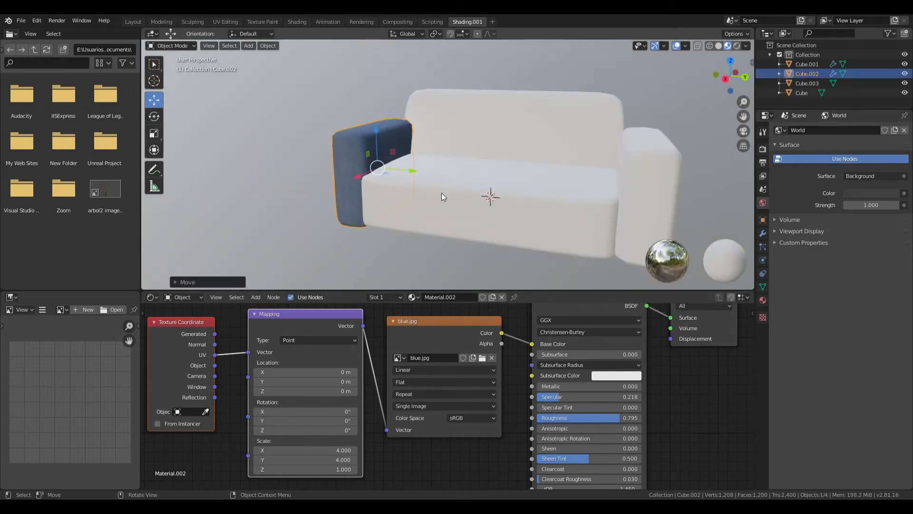
# - Assign the existing blue fabric material, Material.002, to the seat block
pyautogui.moveTo(441, 196); pyautogui.dragTo(475, 180, button='middle')
pyautogui.click(475, 180)
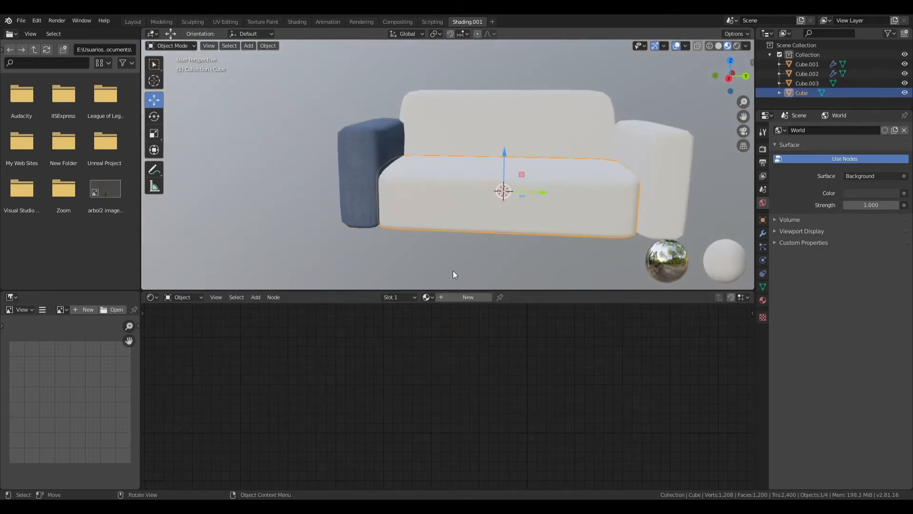
pyautogui.click(427, 297)
pyautogui.click(454, 320)
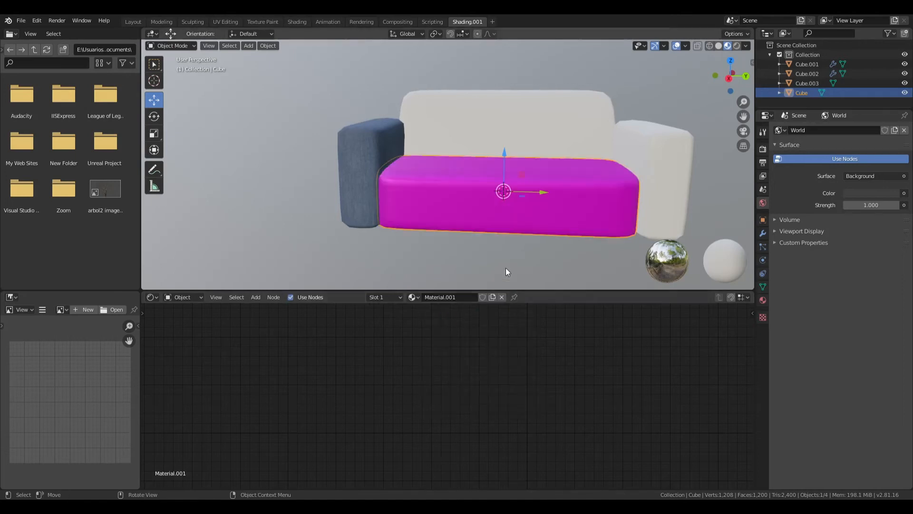
pyautogui.click(397, 297)
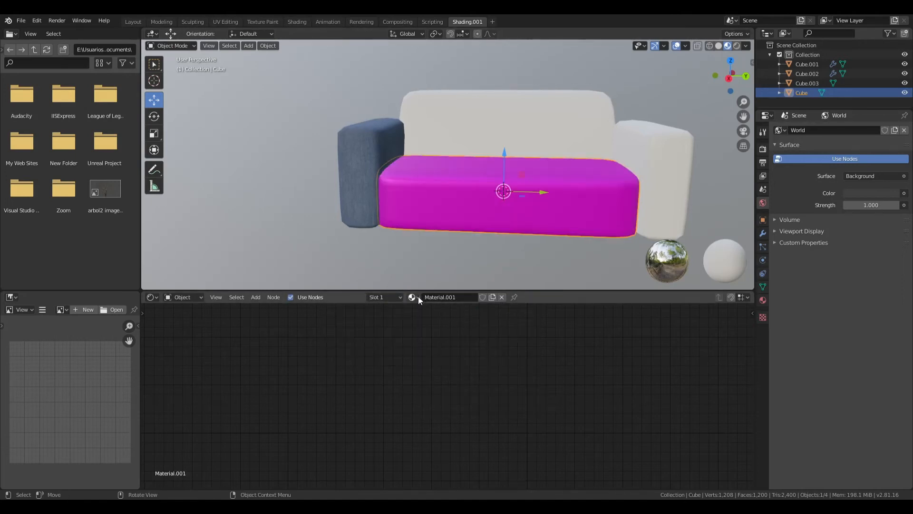
pyautogui.click(418, 296)
pyautogui.click(447, 330)
# - Assign Material.002 to the remaining white armrest and to the backrest
pyautogui.click(672, 191)
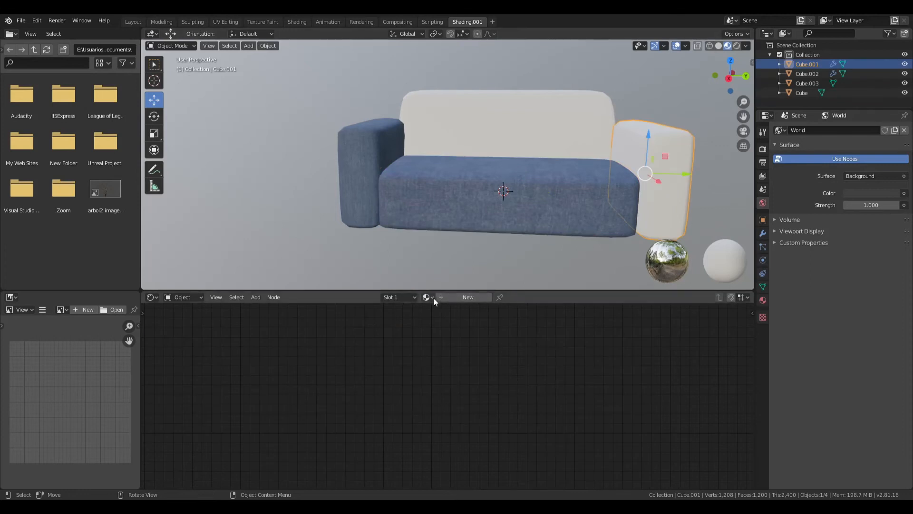
pyautogui.click(428, 296)
pyautogui.click(447, 330)
pyautogui.click(524, 143)
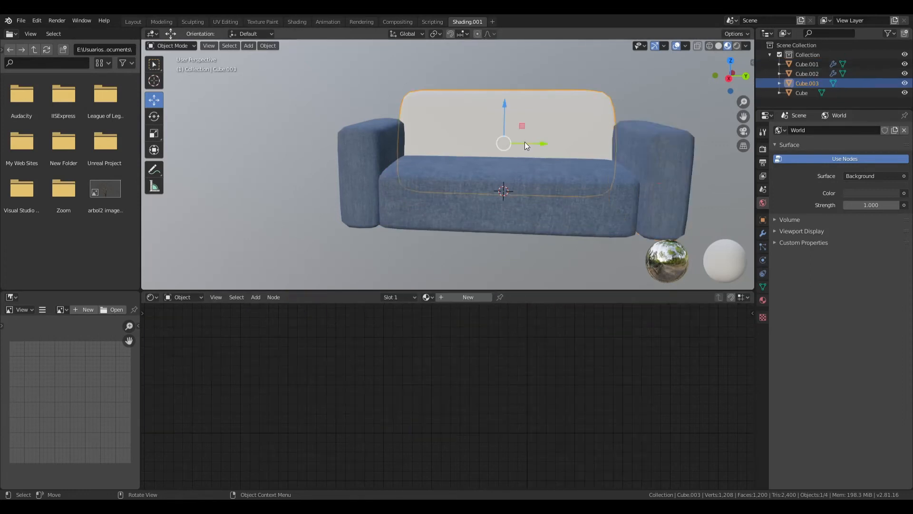
pyautogui.click(431, 301)
pyautogui.click(441, 332)
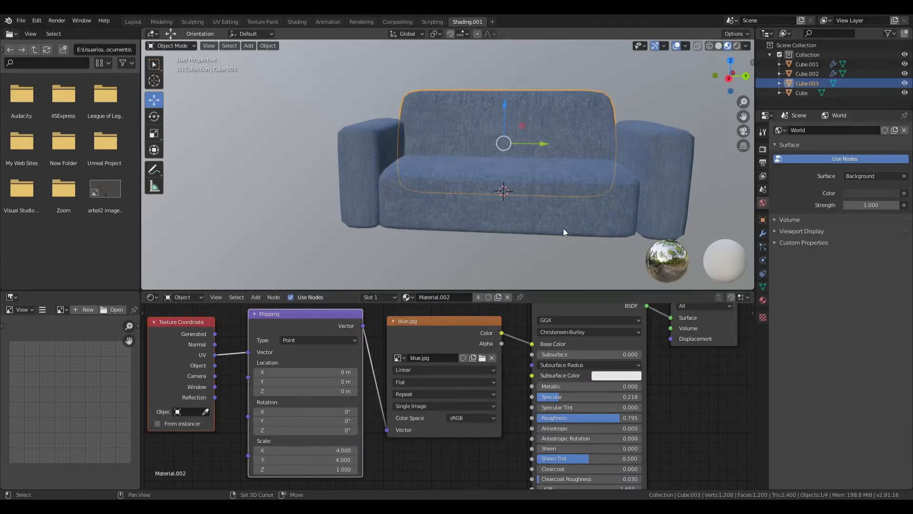
# - Add a cylinder mesh as the base for a sofa foot
pyautogui.keyDown('shift'); pyautogui.moveTo(563, 227); pyautogui.dragTo(440, 204, button='middle'); pyautogui.keyUp('shift')
pyautogui.click(517, 251)
pyautogui.moveTo(518, 250); pyautogui.dragTo(513, 214, button='middle')
pyautogui.scroll(5, 511, 202)
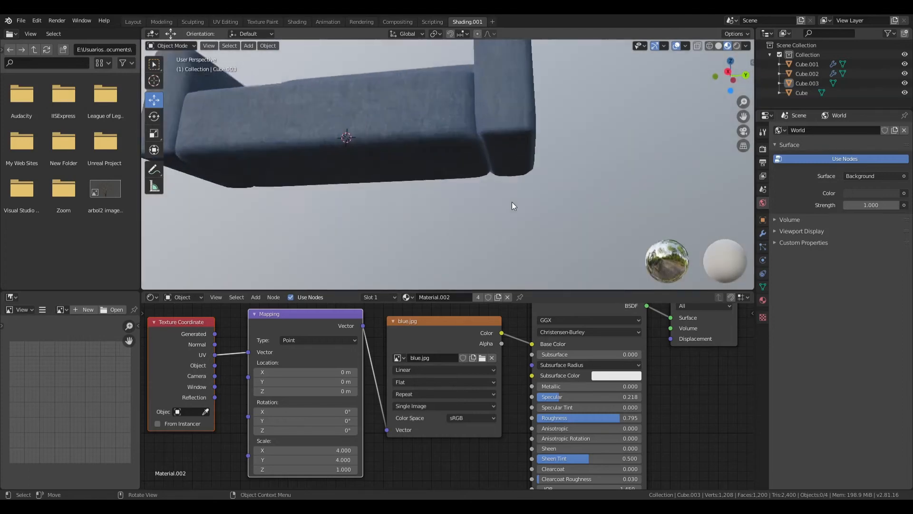
pyautogui.hotkey('shift', 'a')
pyautogui.moveTo(469, 223)
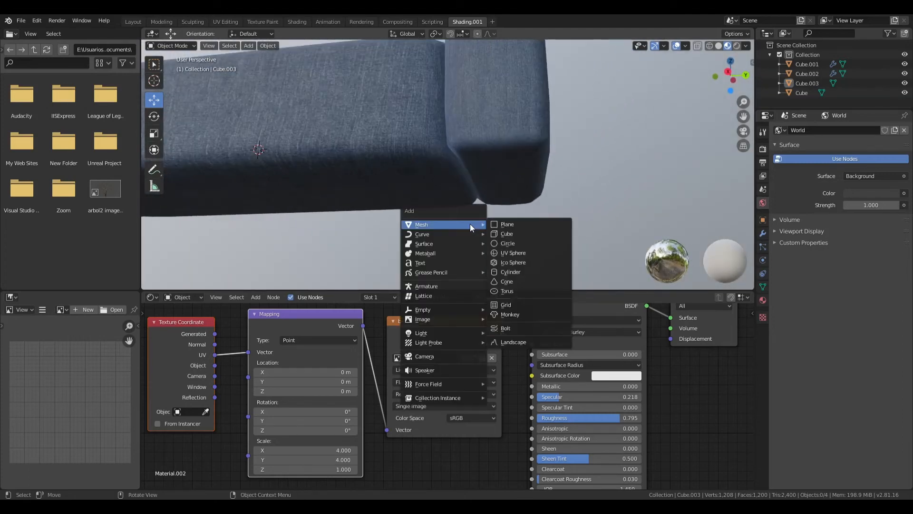
pyautogui.click(520, 272)
pyautogui.scroll(-5, 514, 267)
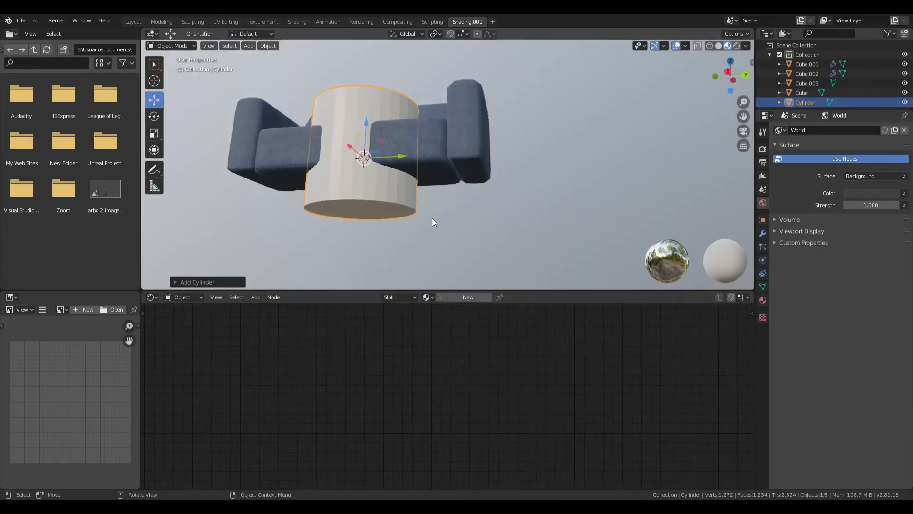
# - Move the cylinder along Y toward the +Y armrest and scale it down to foot size in the right orthographic view
pyautogui.moveTo(404, 156); pyautogui.dragTo(669, 103)
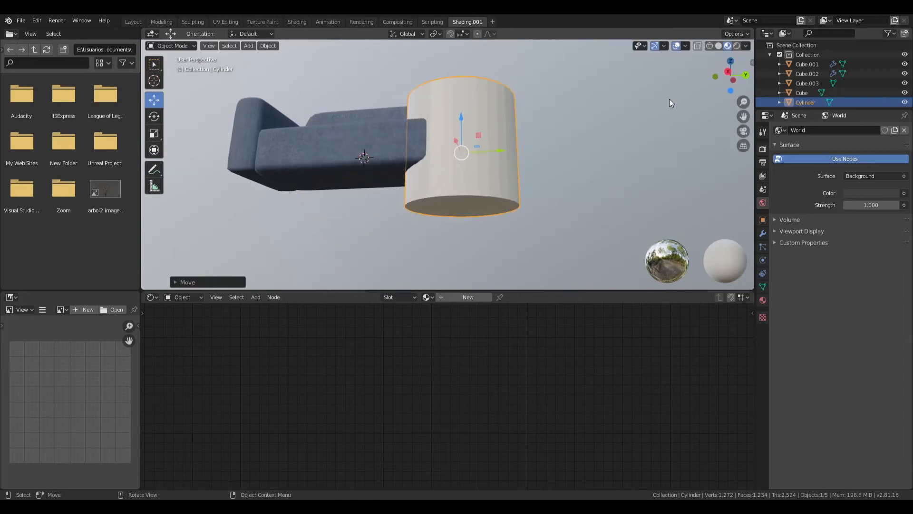
pyautogui.click(732, 79)
pyautogui.press('a')
pyautogui.click(503, 150)
pyautogui.press('s')
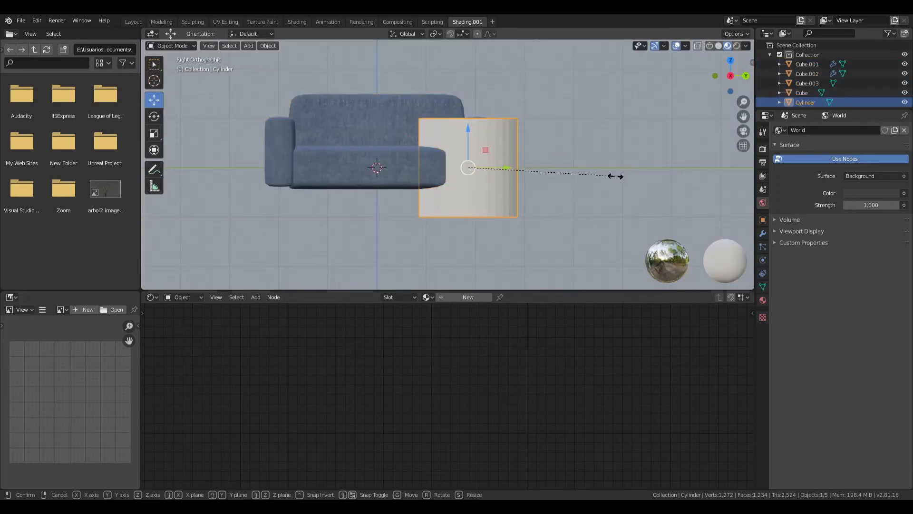
pyautogui.click(483, 171)
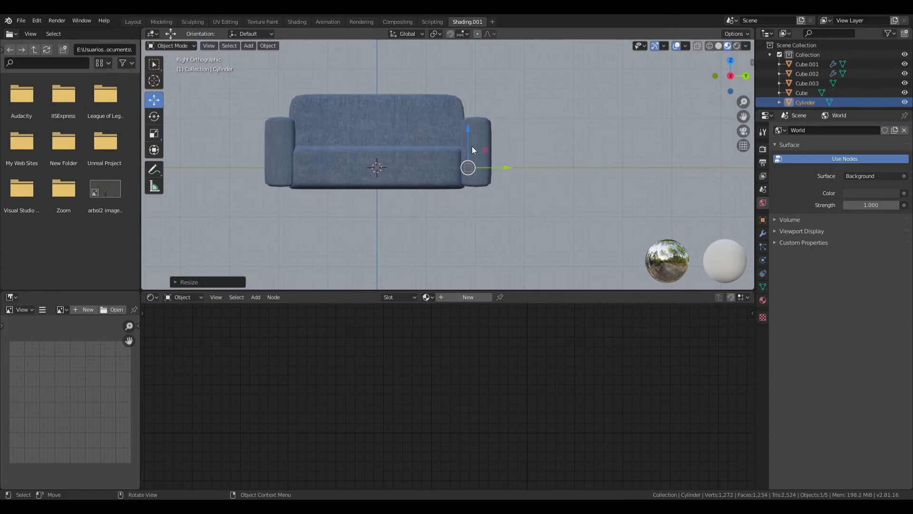
# - Lower the small cylinder to the armrest's underside and shift it along Y to the armrest's middle
pyautogui.moveTo(469, 134); pyautogui.dragTo(469, 153)
pyautogui.scroll(4, 508, 188)
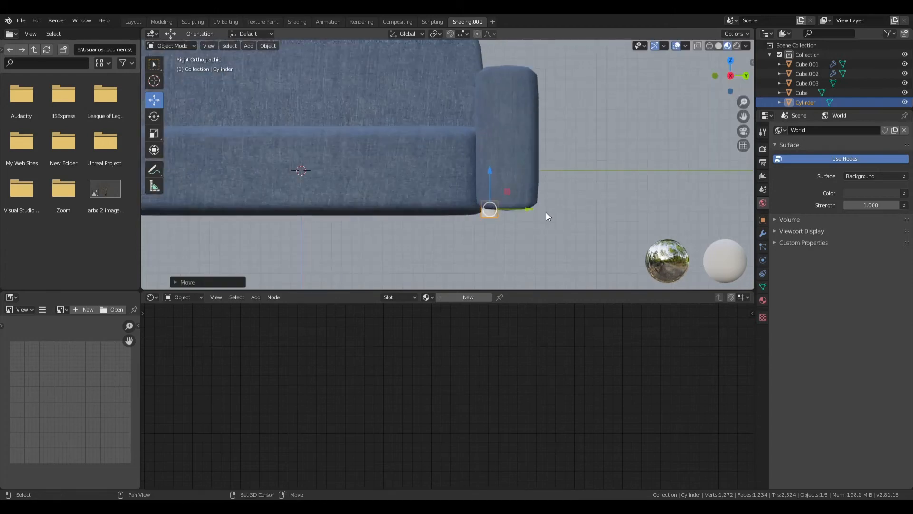
pyautogui.scroll(6, 444, 153)
pyautogui.moveTo(546, 212)
pyautogui.keyDown('shift'); pyautogui.mouseDown(button='middle')
pyautogui.moveTo(444, 153)
pyautogui.moveTo(548, 225)
pyautogui.mouseUp(button='middle'); pyautogui.keyUp('shift')
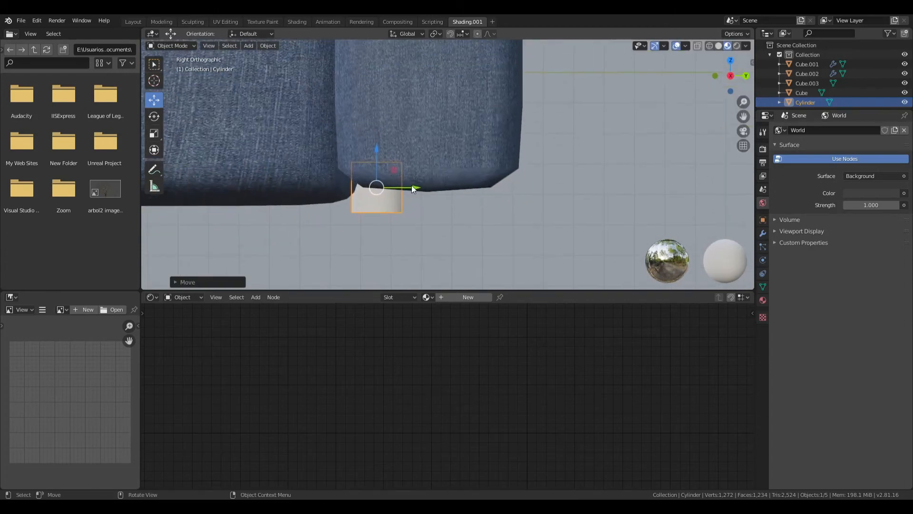
pyautogui.moveTo(420, 188); pyautogui.dragTo(481, 209)
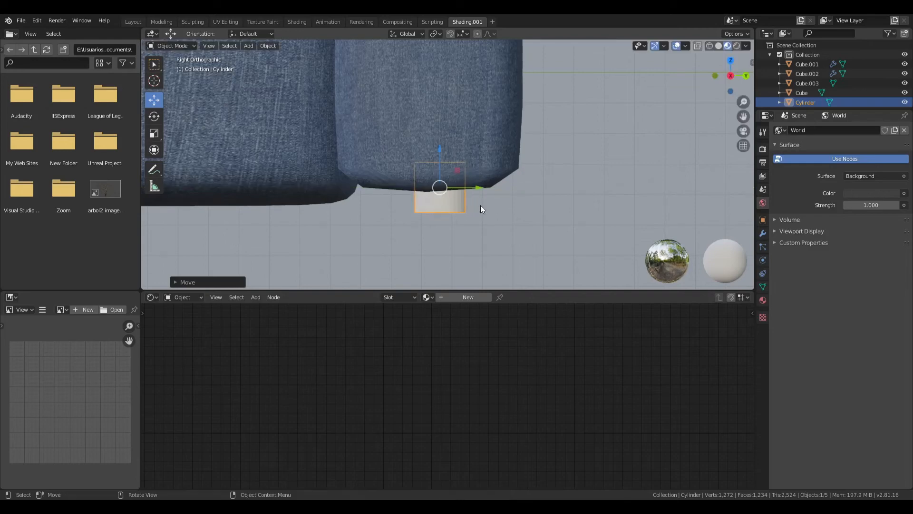
# - Lower the foot cylinder slightly and taper it by scaling down its bottom face in Edit Mode
pyautogui.moveTo(436, 149); pyautogui.dragTo(436, 156)
pyautogui.click(172, 46)
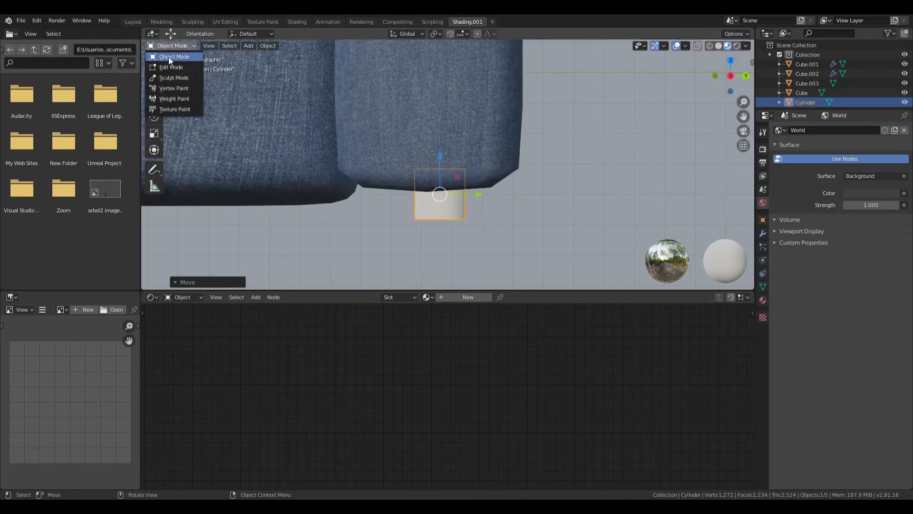
pyautogui.click(169, 66)
pyautogui.moveTo(399, 202); pyautogui.dragTo(406, 177, button='middle')
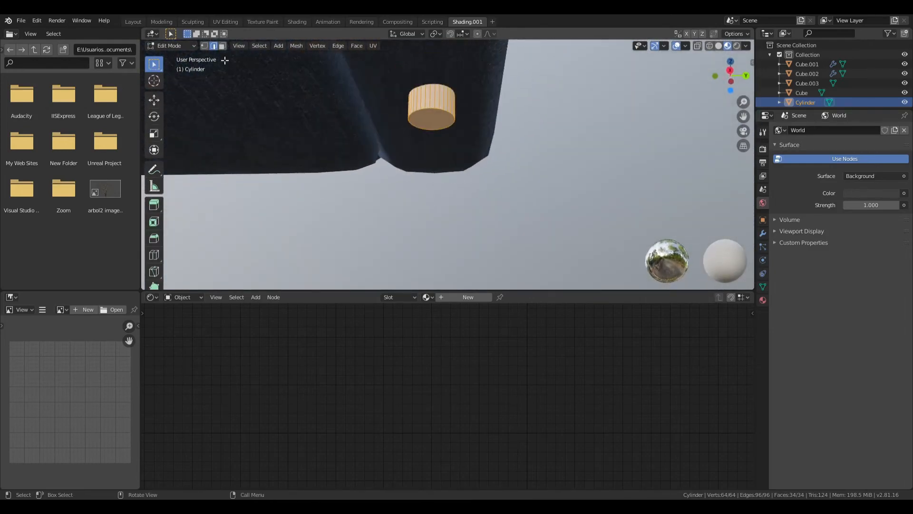
pyautogui.press('3')
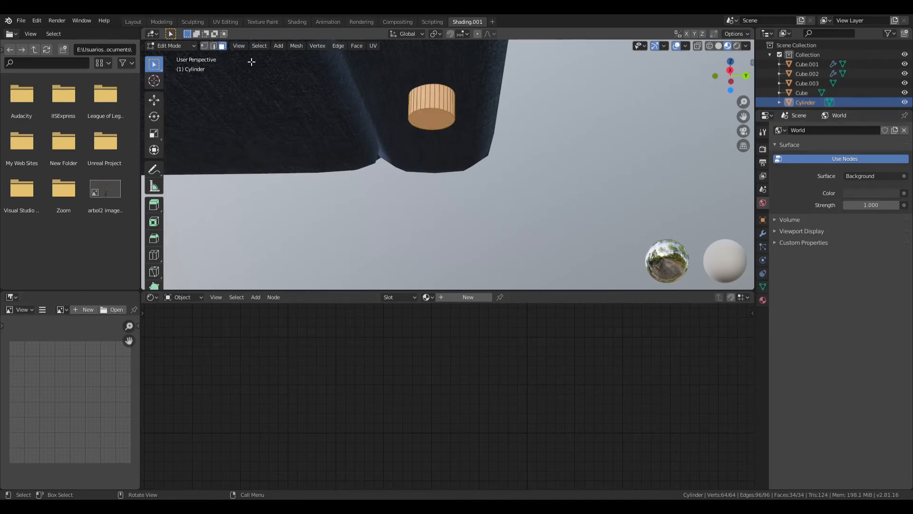
pyautogui.click(433, 120)
pyautogui.scroll(-2, 441, 140)
pyautogui.scroll(2, 441, 140)
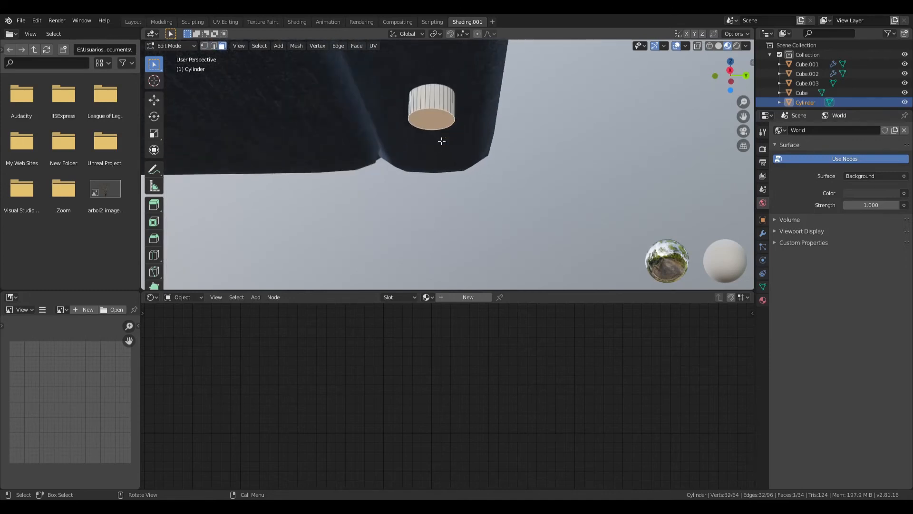
pyautogui.press('s')
pyautogui.click(442, 133)
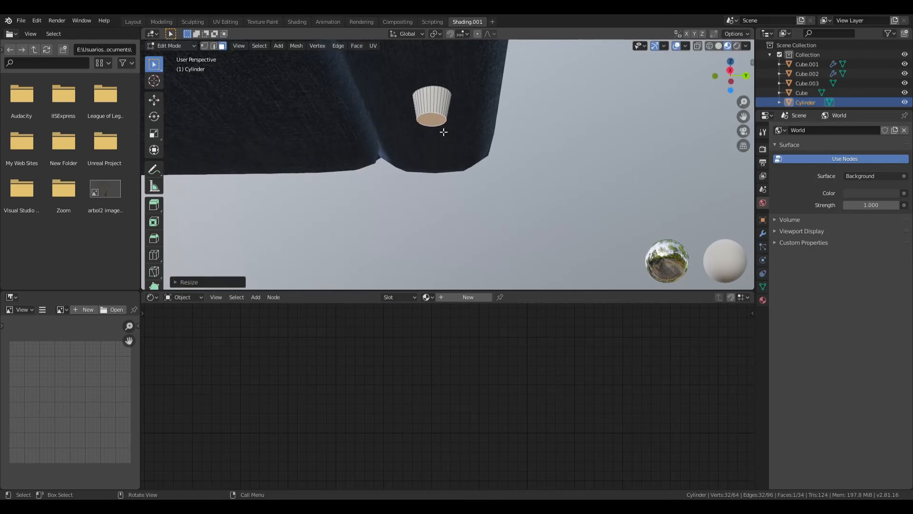
# - Extrude the foot's bottom face and scale the new face down slightly
pyautogui.press('e')
pyautogui.click(444, 135)
pyautogui.press('s')
pyautogui.click(438, 129)
# - Return to Object Mode and move the foot along X to the front end of the armrest in the back orthographic view
pyautogui.click(745, 76)
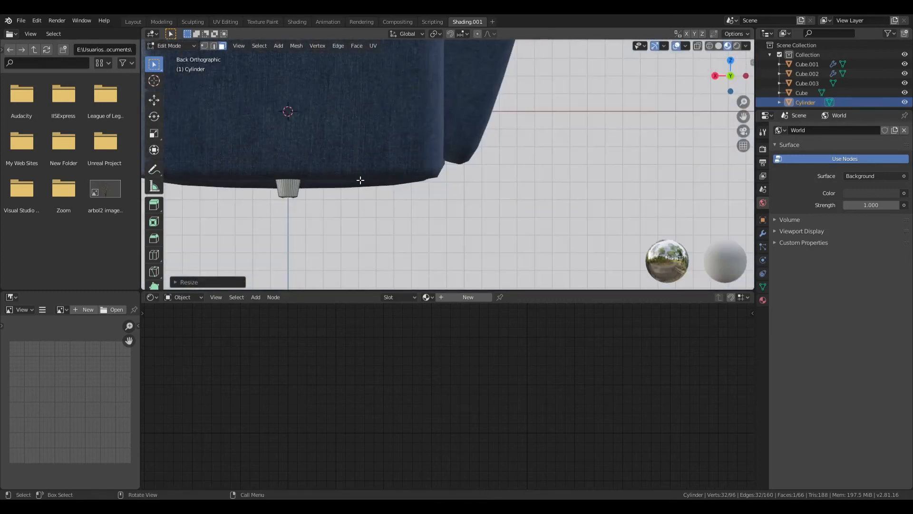
pyautogui.click(171, 45)
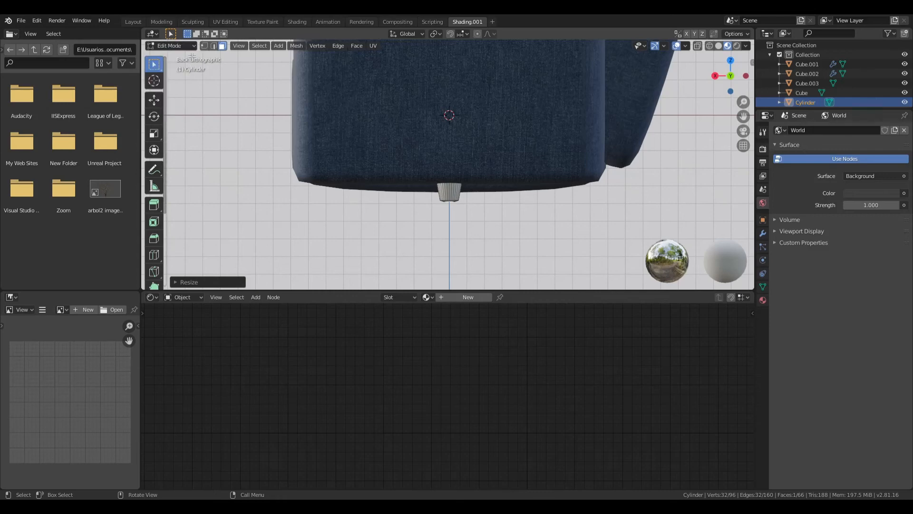
pyautogui.click(172, 45)
pyautogui.click(190, 56)
pyautogui.moveTo(410, 184); pyautogui.dragTo(300, 186)
pyautogui.rightClick(342, 185)
pyautogui.click(343, 185)
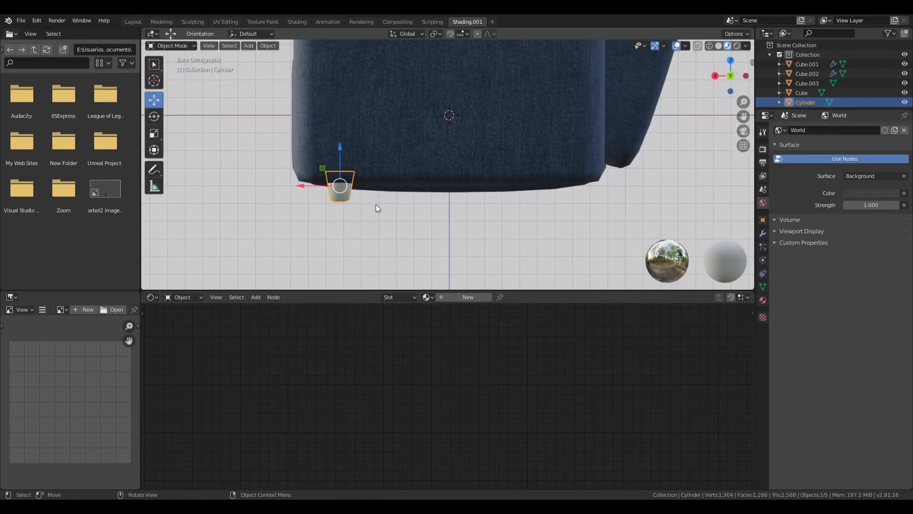
# - Duplicate the foot and move the copy about 1.3 m along negative X to the armrest's rear end
pyautogui.hotkey('ctrl', 'c')
pyautogui.hotkey('ctrl', 'v')
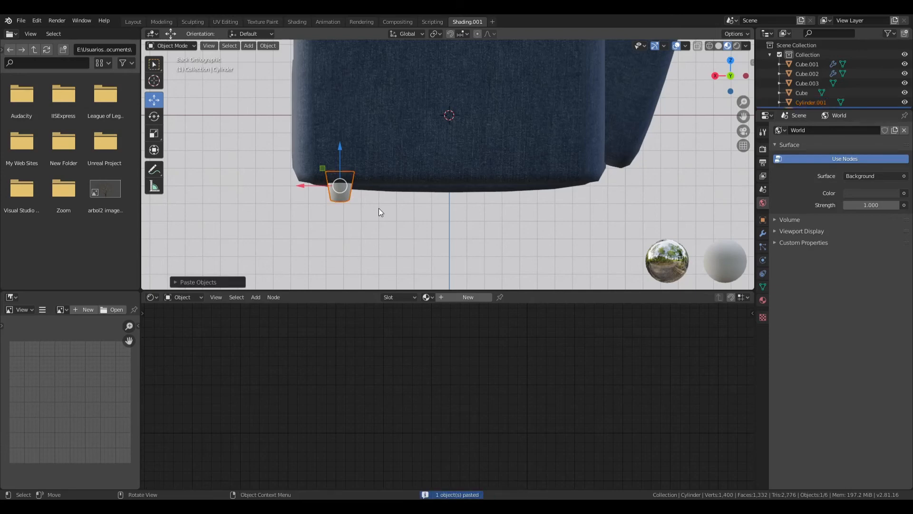
pyautogui.press('g')
pyautogui.press('x')
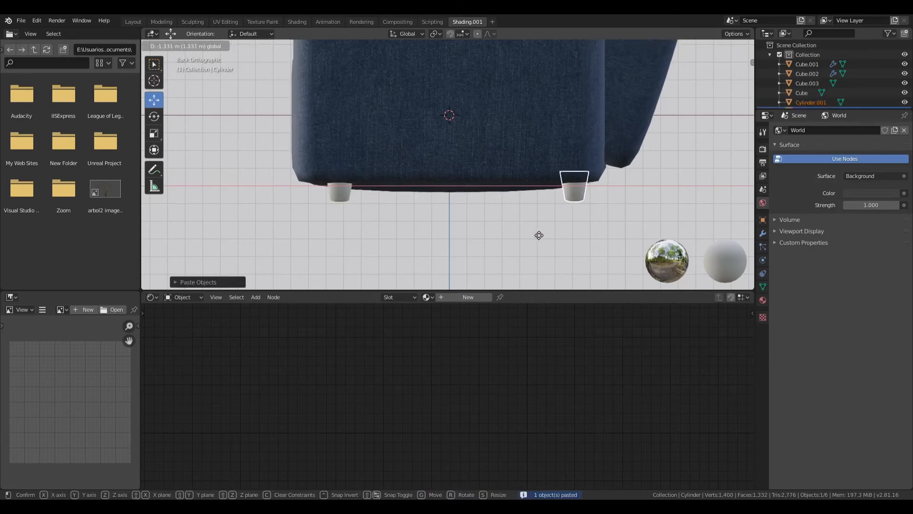
pyautogui.click(536, 238)
# - Copy both feet and move the copies along Y under the opposite armrest in the right orthographic view
pyautogui.keyDown('shift'); pyautogui.click(336, 188); pyautogui.keyUp('shift')
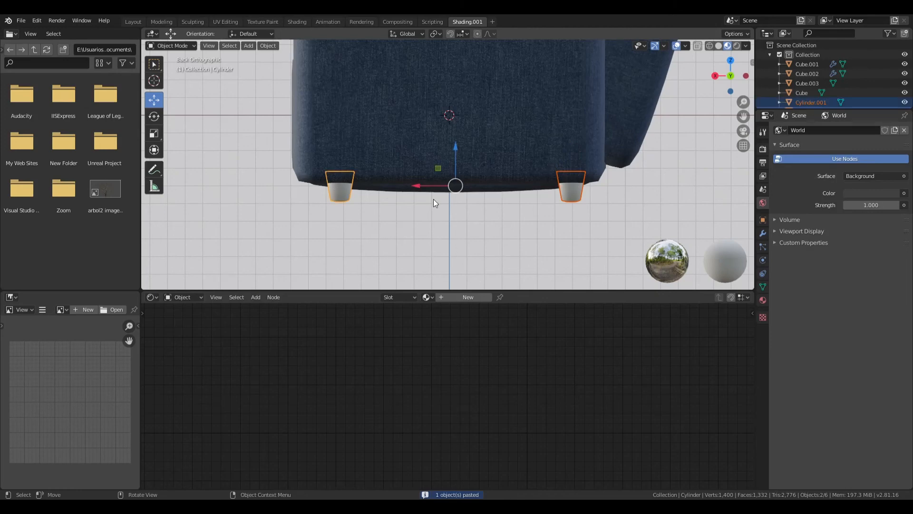
pyautogui.hotkey('ctrl', 'c')
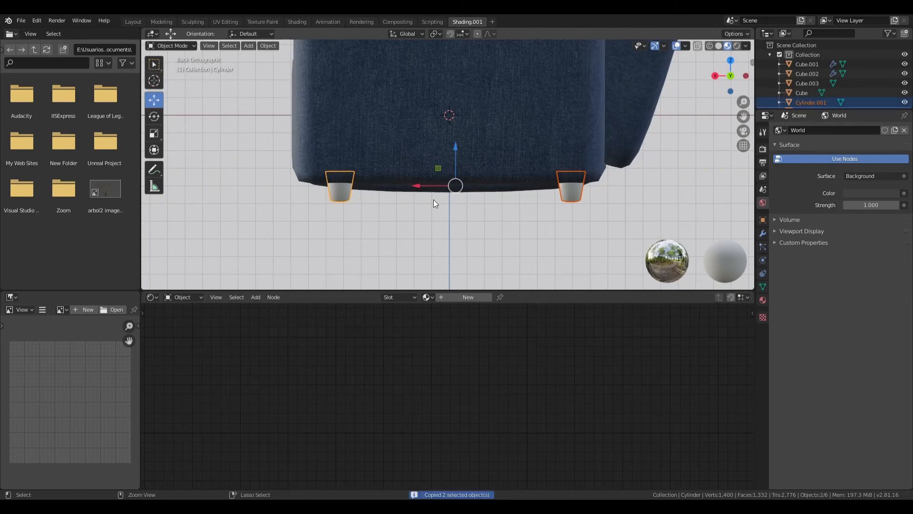
pyautogui.click(716, 76)
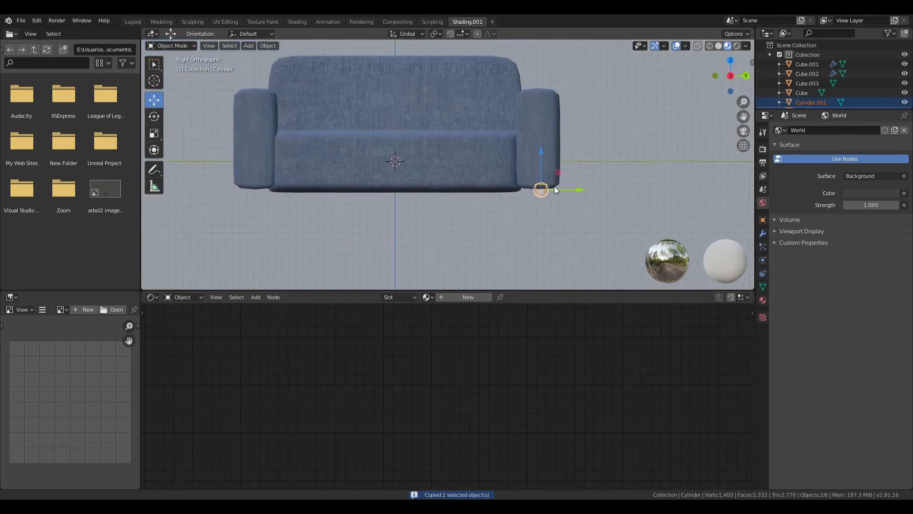
pyautogui.hotkey('ctrl', 'v')
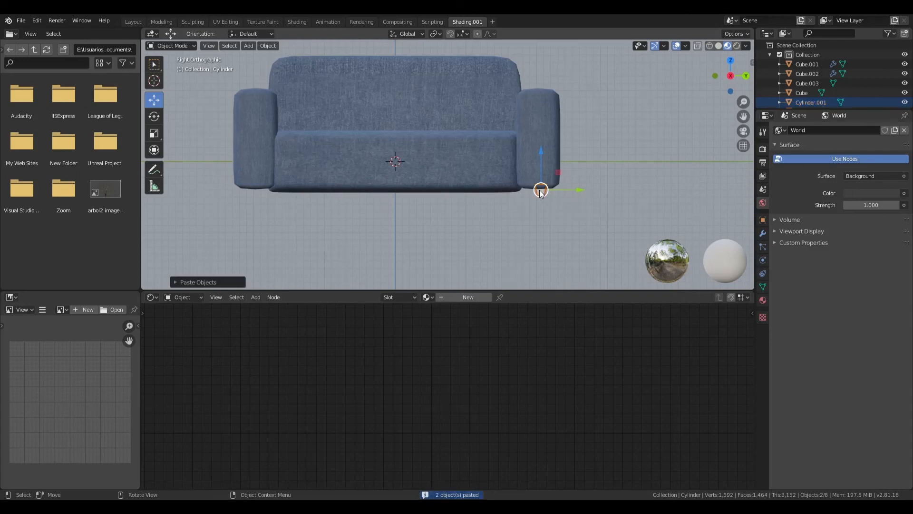
pyautogui.moveTo(579, 188); pyautogui.dragTo(297, 229)
# - Create a new material on the front foot under the -Y armrest and darken its base color to value 0.289
pyautogui.scroll(2, 335, 219)
pyautogui.click(167, 195)
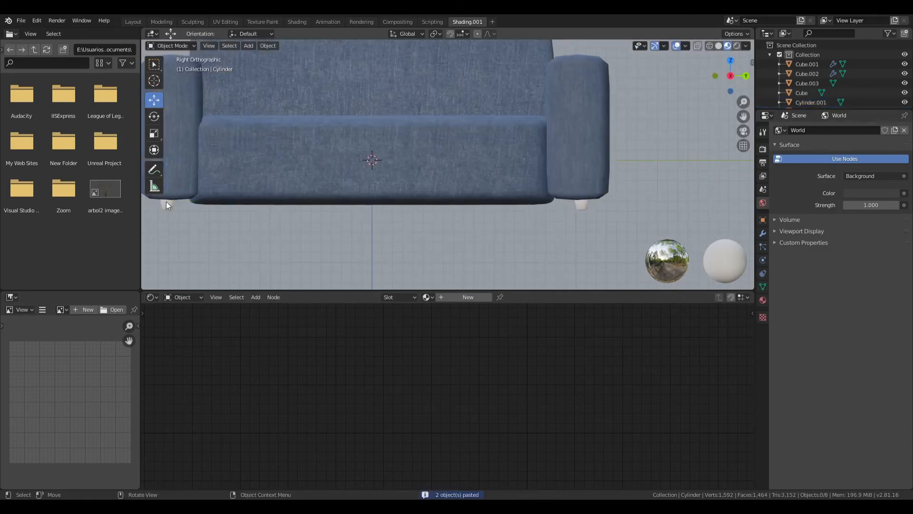
pyautogui.keyDown('shift'); pyautogui.moveTo(249, 222); pyautogui.dragTo(424, 203, button='middle'); pyautogui.keyUp('shift')
pyautogui.scroll(3, 335, 222)
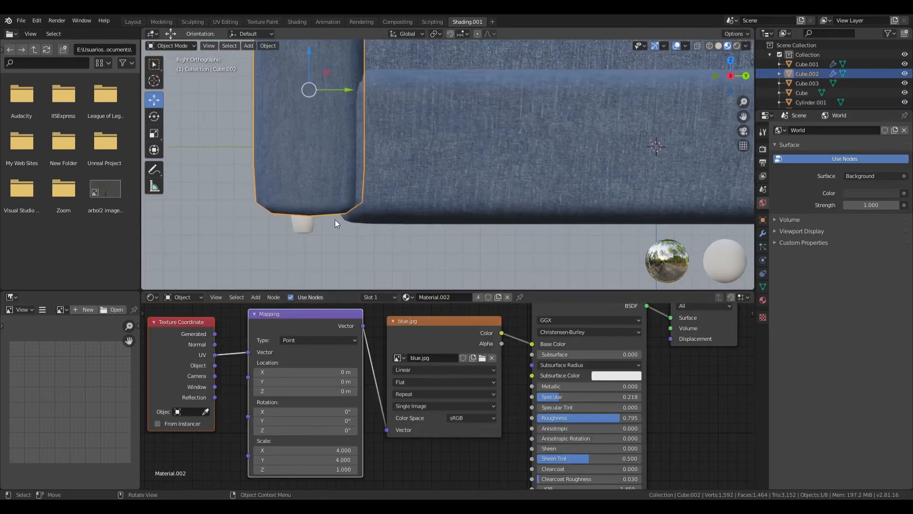
pyautogui.click(304, 226)
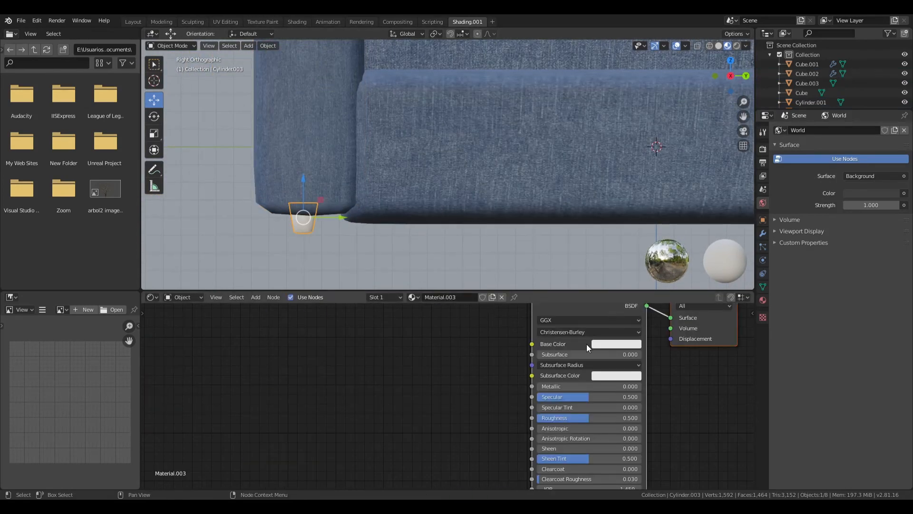
pyautogui.moveTo(583, 349); pyautogui.dragTo(460, 369, button='middle')
pyautogui.scroll(2, 531, 358)
pyautogui.click(530, 353)
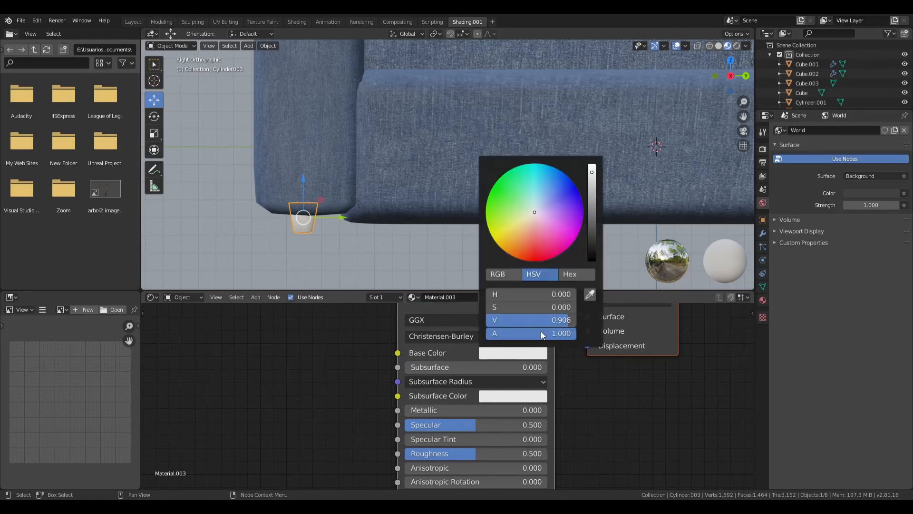
pyautogui.moveTo(593, 219); pyautogui.dragTo(592, 234)
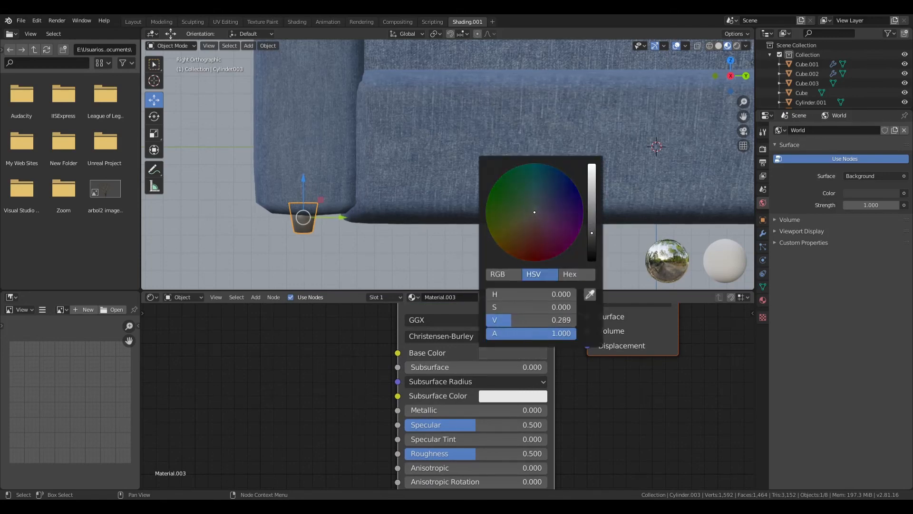
# - Set the foot material's Metallic to 0.600, Specular to 0.555 and Roughness to 0.268
pyautogui.moveTo(463, 410); pyautogui.dragTo(430, 430)
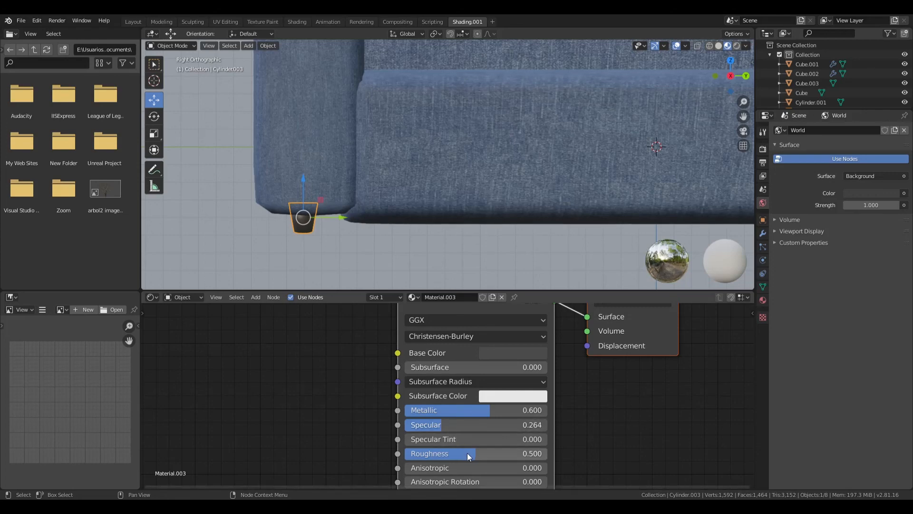
pyautogui.moveTo(467, 453); pyautogui.dragTo(475, 425)
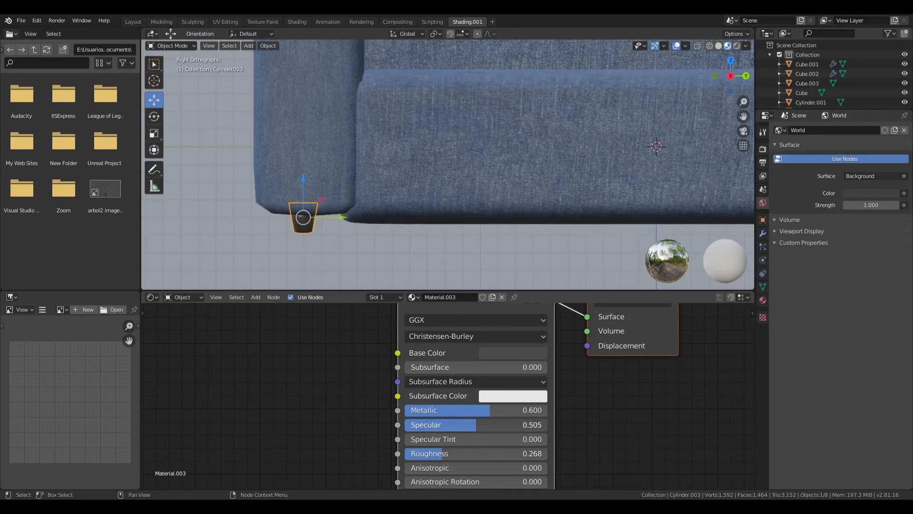
pyautogui.click(477, 253)
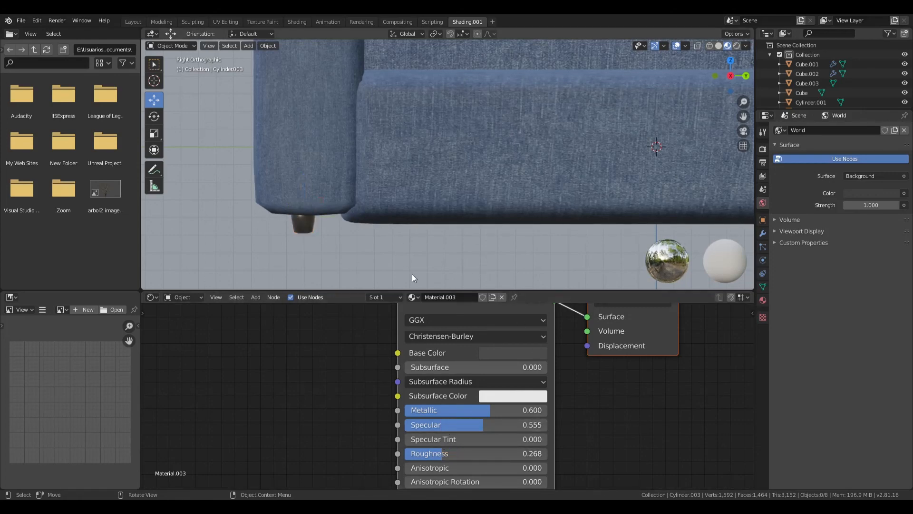
# - Assign Material.003 to the rear foot under the -Y armrest
pyautogui.moveTo(412, 275); pyautogui.dragTo(404, 234, button='middle')
pyautogui.click(287, 212)
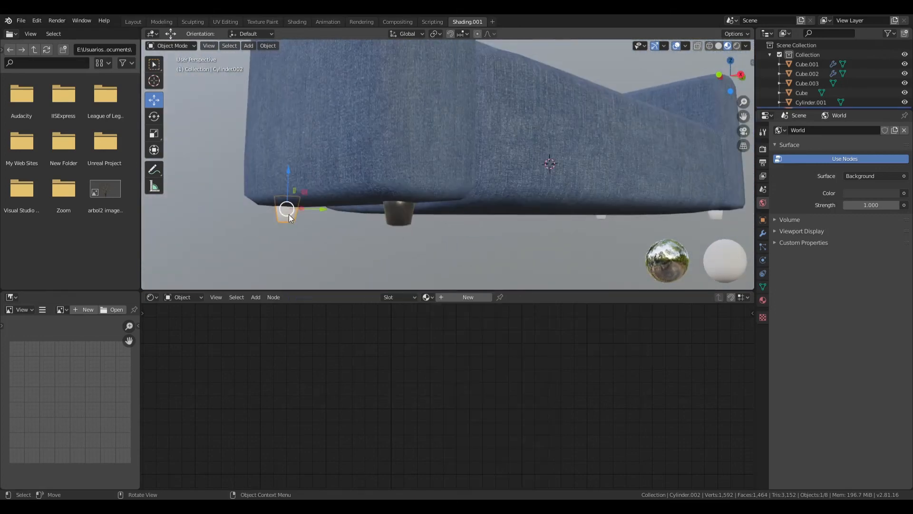
pyautogui.click(426, 297)
pyautogui.click(471, 339)
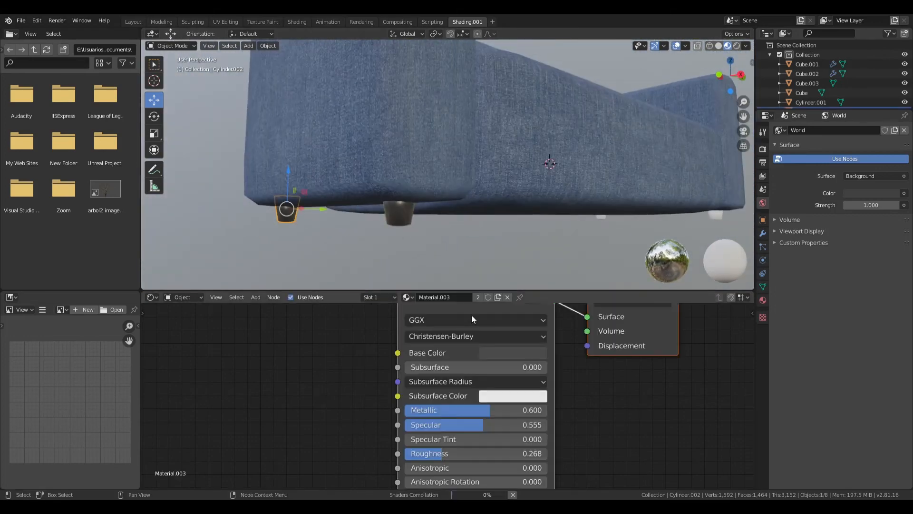
# - Assign Material.003 to both feet under the +Y armrest and deselect everything
pyautogui.moveTo(639, 233); pyautogui.dragTo(568, 231, button='middle')
pyautogui.click(567, 219)
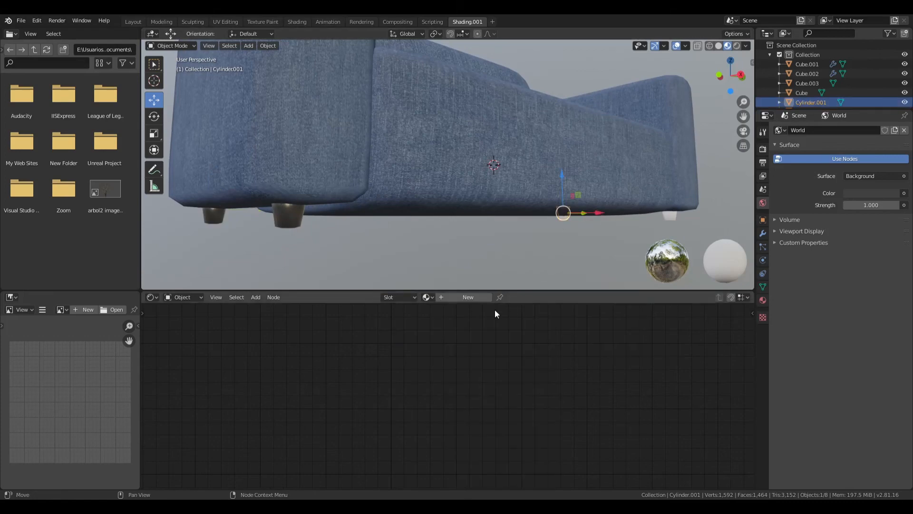
pyautogui.click(426, 297)
pyautogui.click(453, 335)
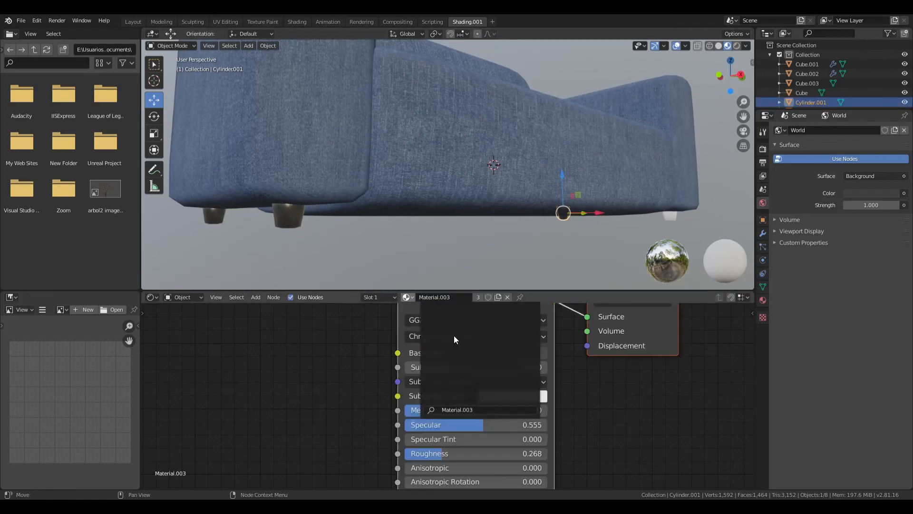
pyautogui.click(673, 213)
pyautogui.click(427, 297)
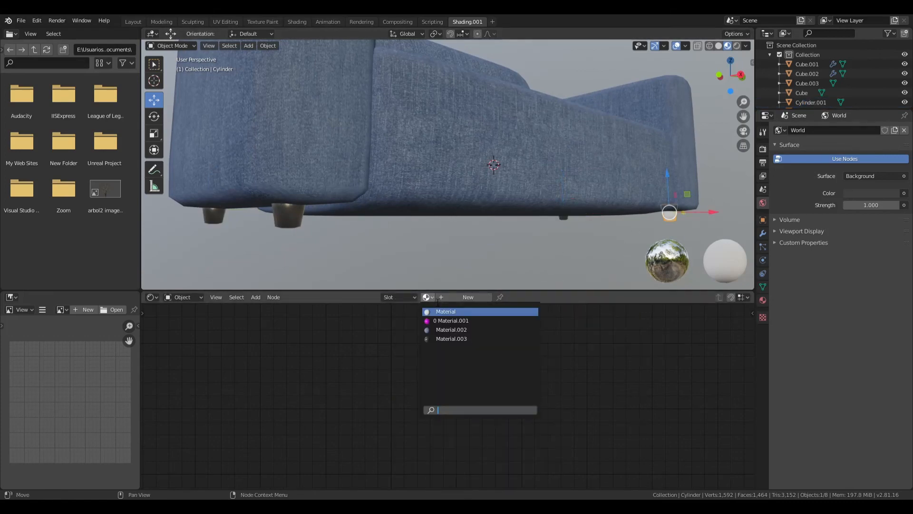
pyautogui.click(457, 338)
pyautogui.click(556, 262)
pyautogui.moveTo(564, 233); pyautogui.dragTo(438, 264, button='middle')
pyautogui.scroll(-2, 438, 264)
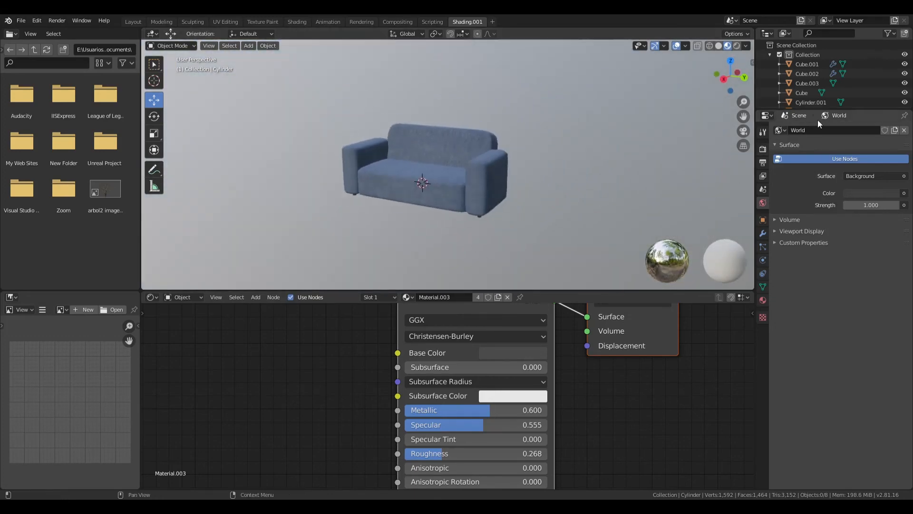